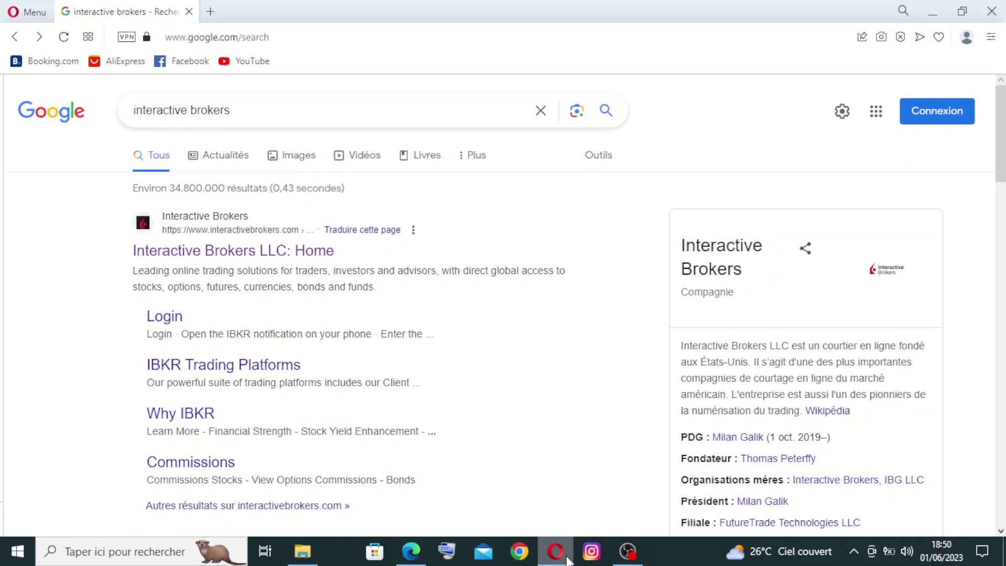
Step: Browse the 'interactive brokers' Google results and open the 'Interactive Brokers LLC: Home' link
{"action": "key", "text": "ctrl+f"}
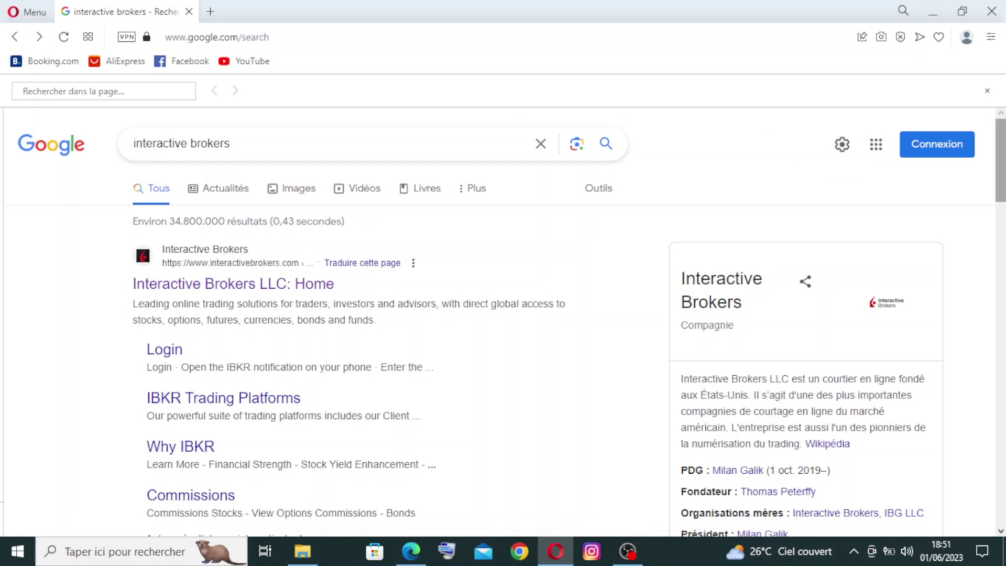
{"action": "left_click_drag", "start_coordinate": [1001, 160], "coordinate": [1001, 235]}
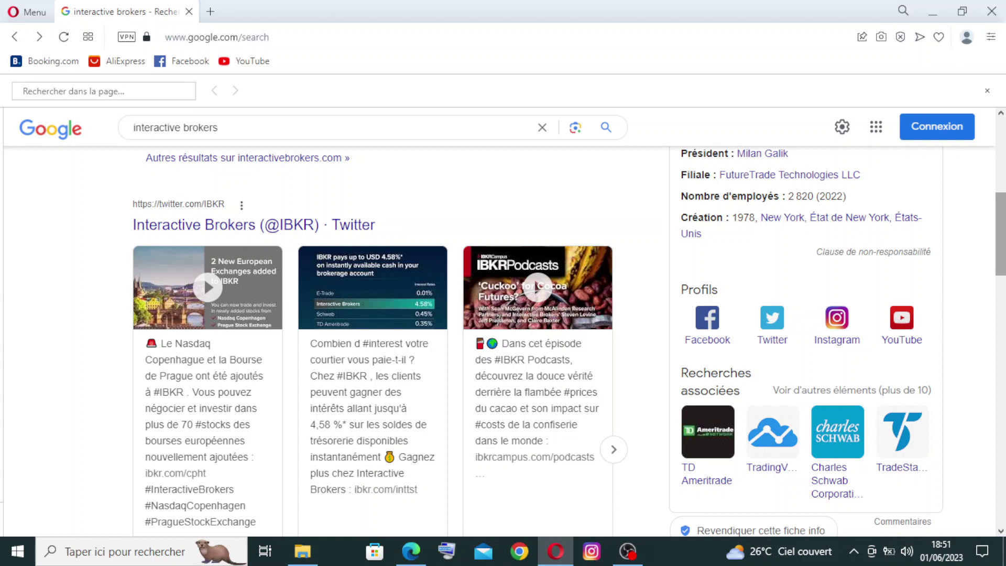
{"action": "scroll", "coordinate": [366, 341], "scroll_direction": "down", "scroll_amount": 9}
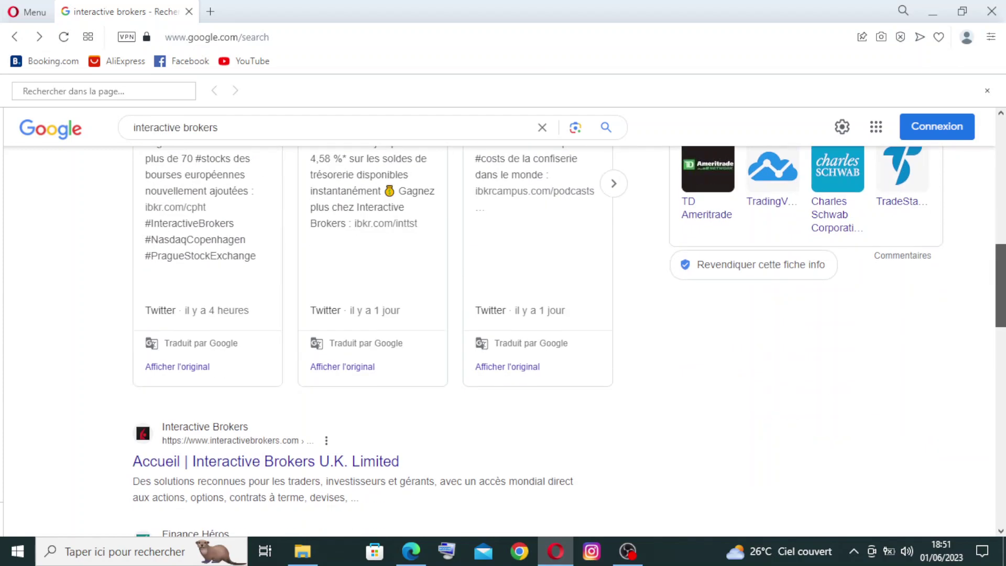
{"action": "scroll", "coordinate": [417, 377], "scroll_direction": "down", "scroll_amount": 7}
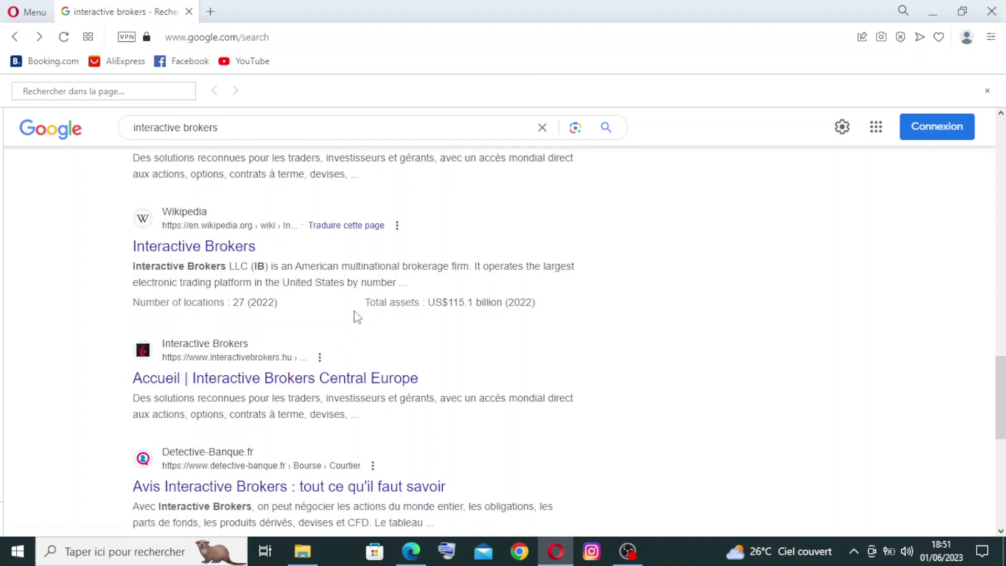
{"action": "left_click_drag", "start_coordinate": [1000, 398], "coordinate": [1001, 157]}
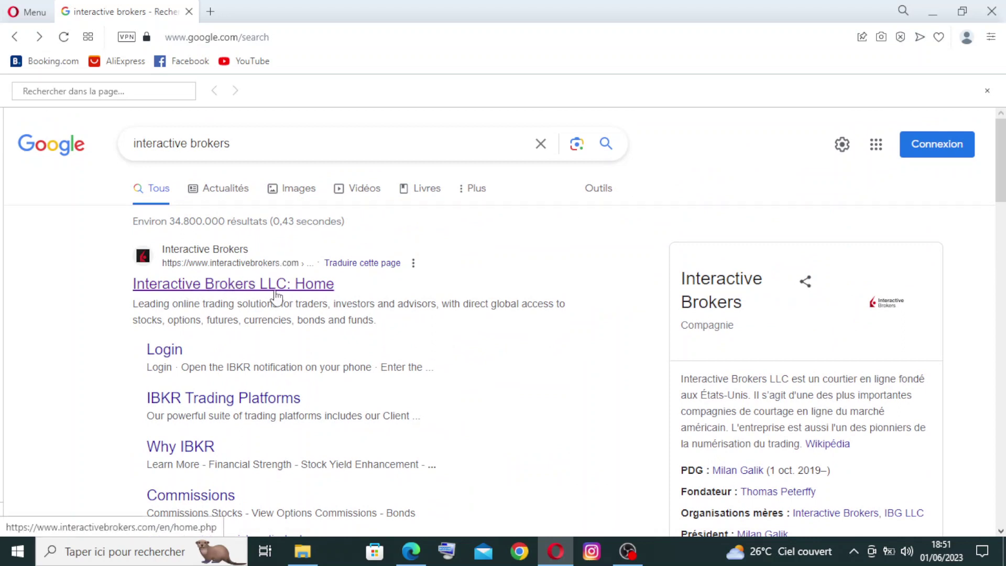
{"action": "left_click", "coordinate": [252, 288]}
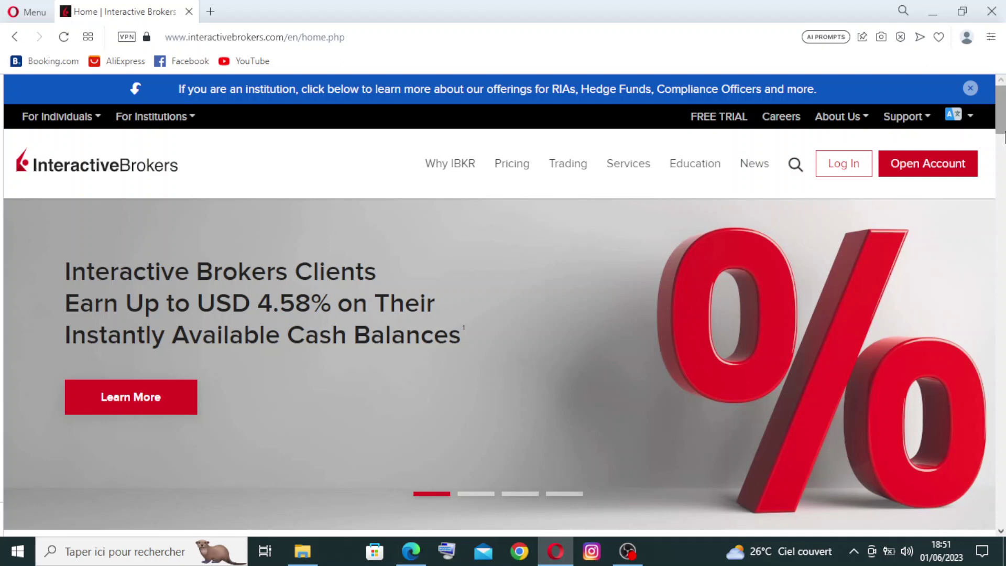
Step: Scroll through the interactivebrokers.com home page sections, then jump back to the top
{"action": "scroll", "coordinate": [1004, 136], "scroll_direction": "down", "scroll_amount": 2}
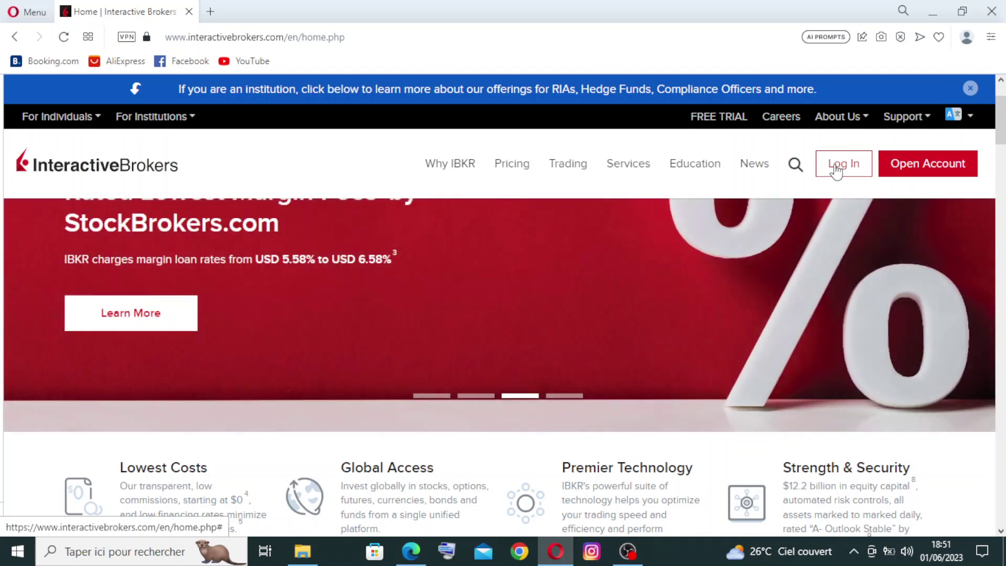
{"action": "scroll", "coordinate": [837, 171], "scroll_direction": "down", "scroll_amount": 10}
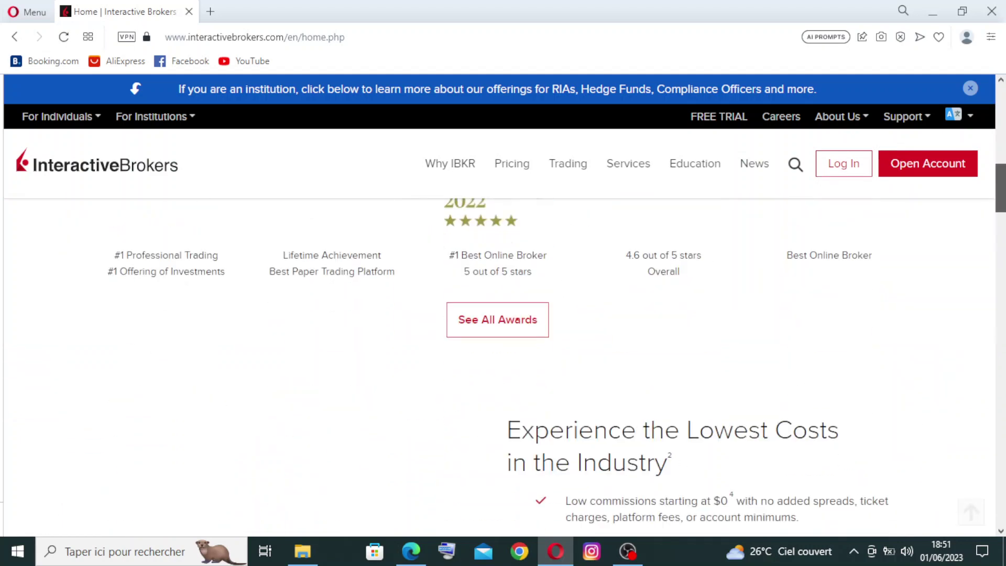
{"action": "scroll", "coordinate": [529, 367], "scroll_direction": "down", "scroll_amount": 10}
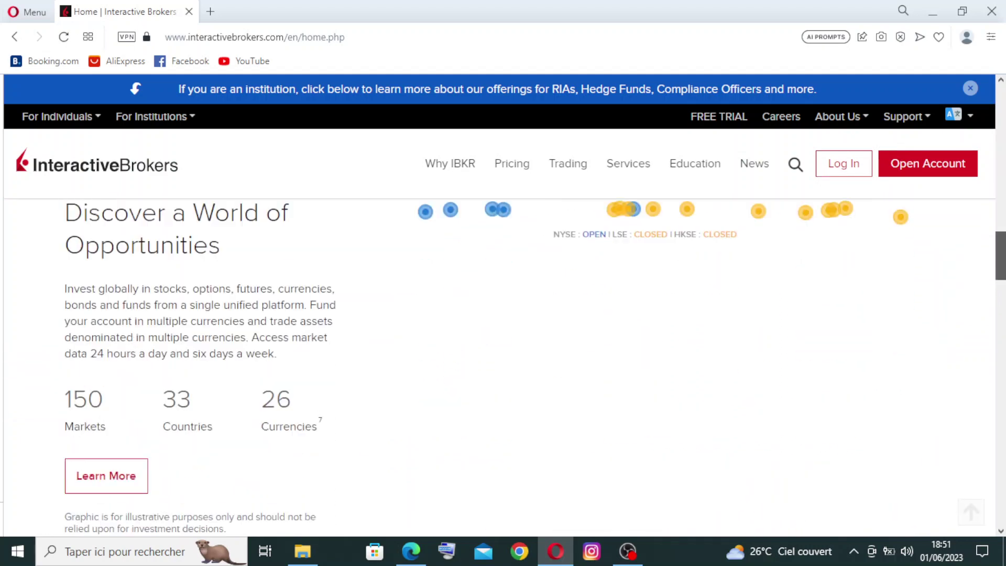
{"action": "scroll", "coordinate": [503, 314], "scroll_direction": "down", "scroll_amount": 10}
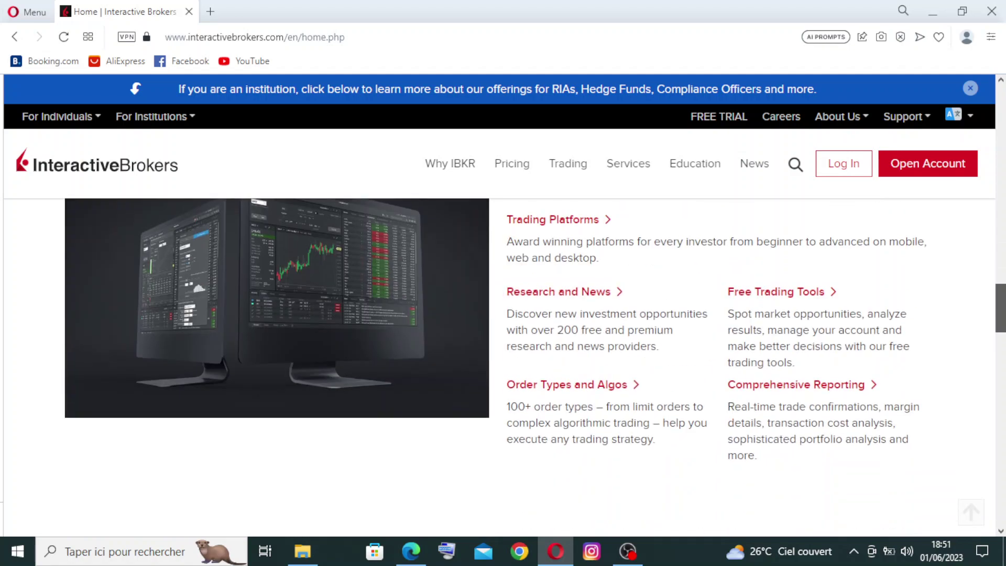
{"action": "key", "text": "Home"}
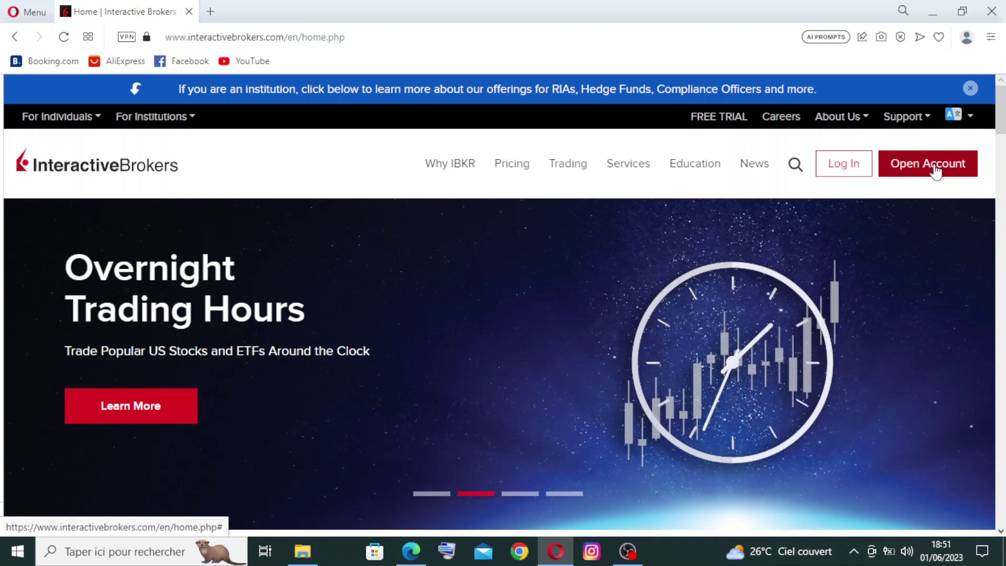
{"action": "mouse_move", "coordinate": [935, 170]}
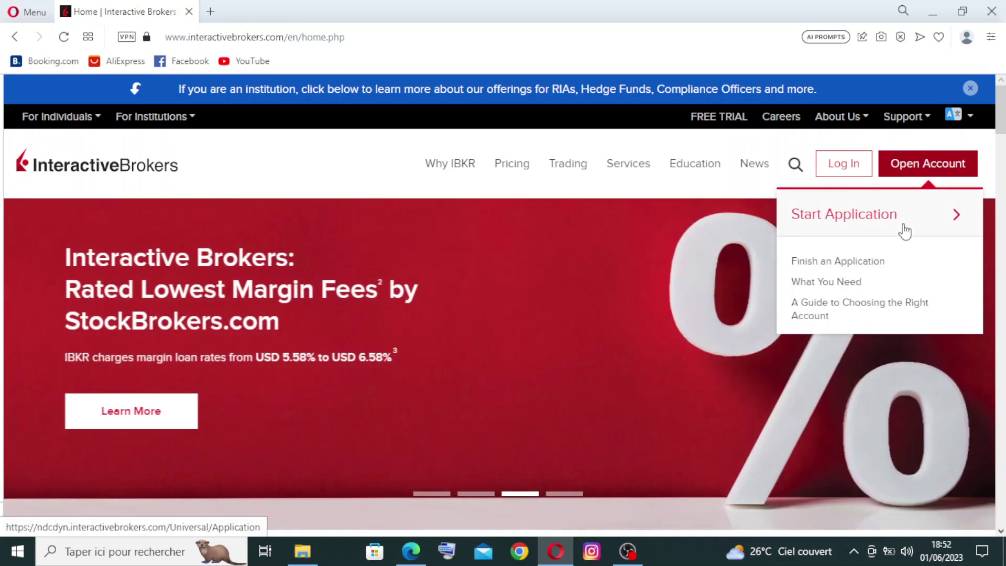
Step: Go to the 'Complete a Started Application' login page via Open Account's 'Finish an Application'
{"action": "key", "text": "ctrl+f"}
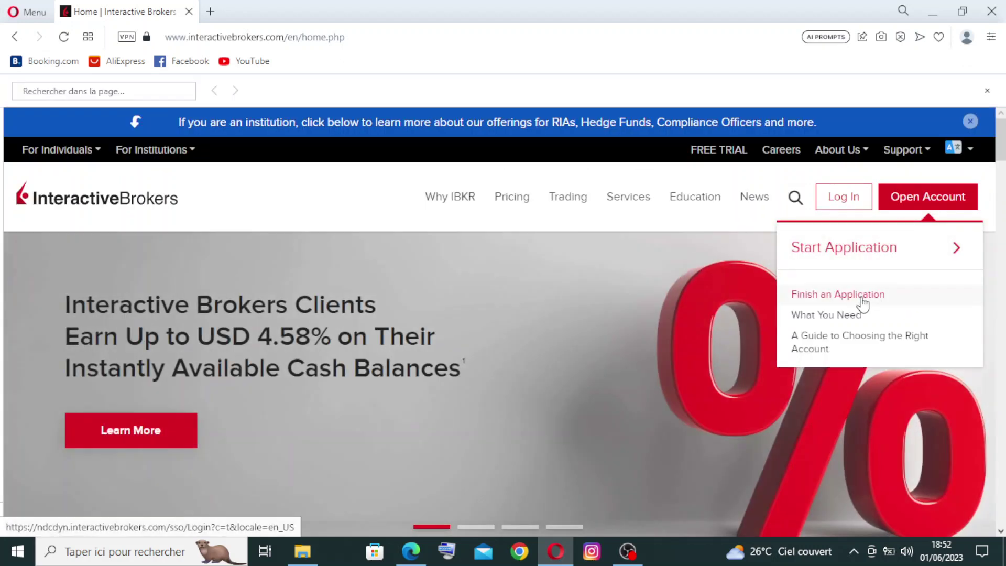
{"action": "left_click", "coordinate": [861, 296]}
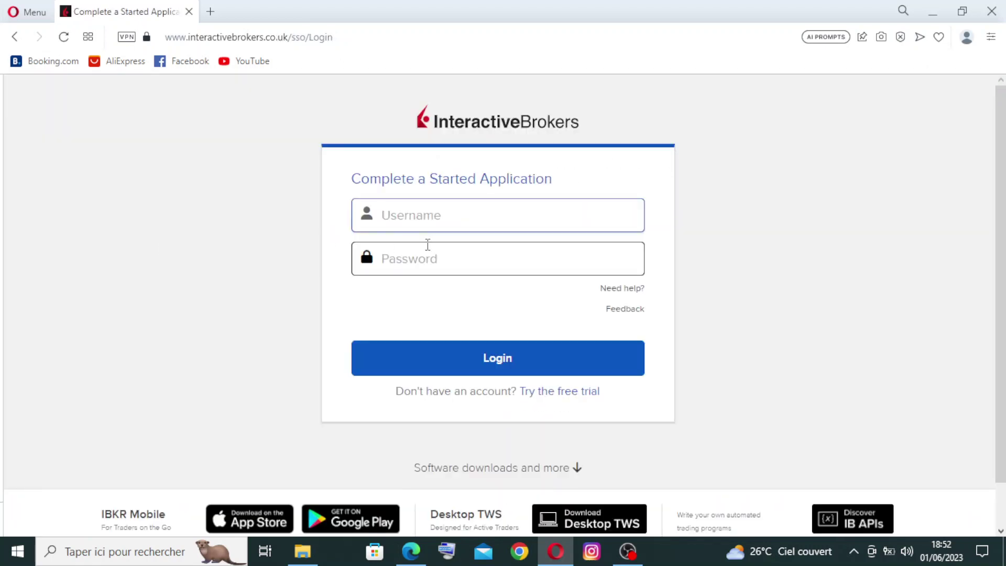
{"action": "key", "text": "ctrl+f"}
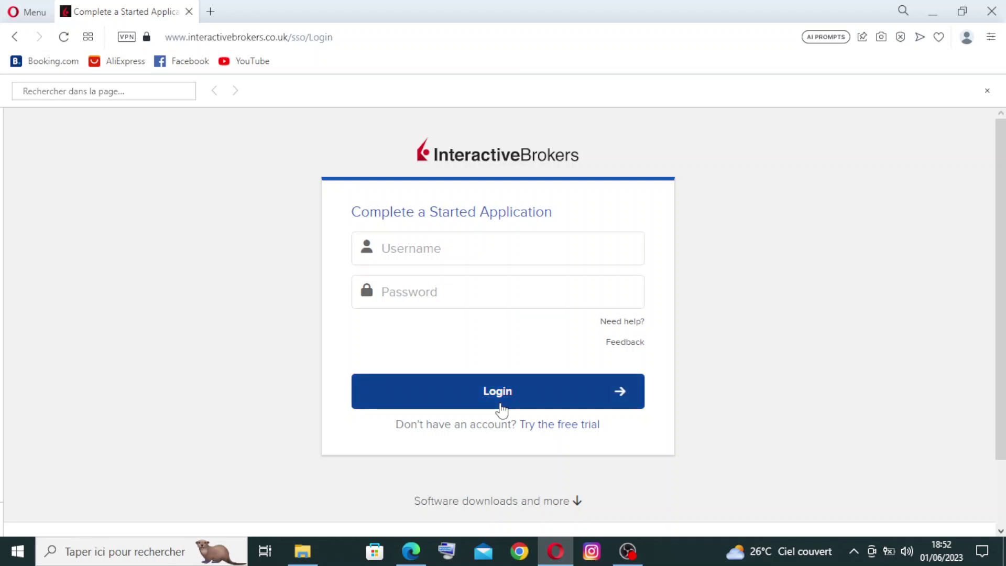
Step: Follow 'Try the free trial' and look over the empty Create a Username and Password form
{"action": "left_click", "coordinate": [549, 427]}
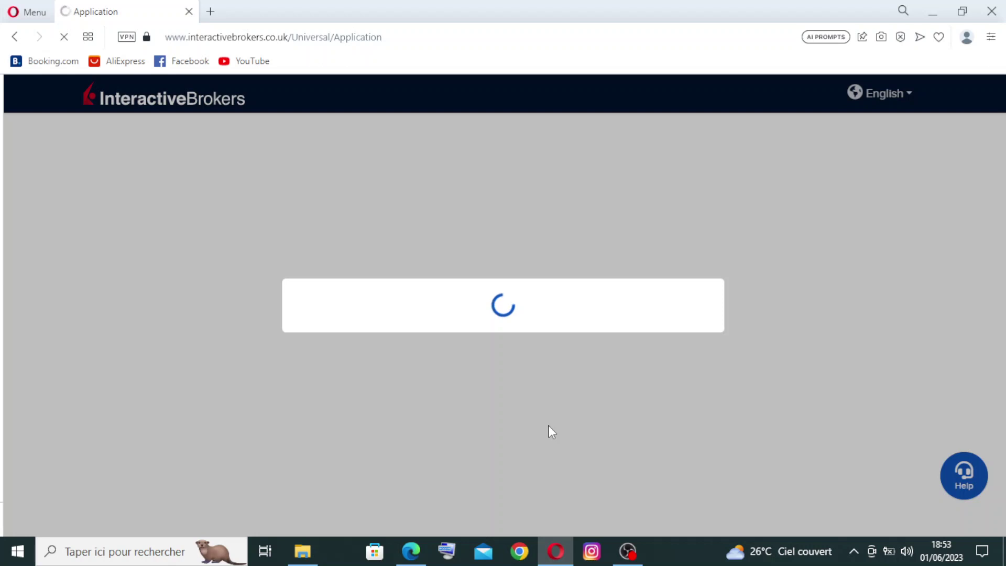
{"action": "key", "text": "ctrl+f"}
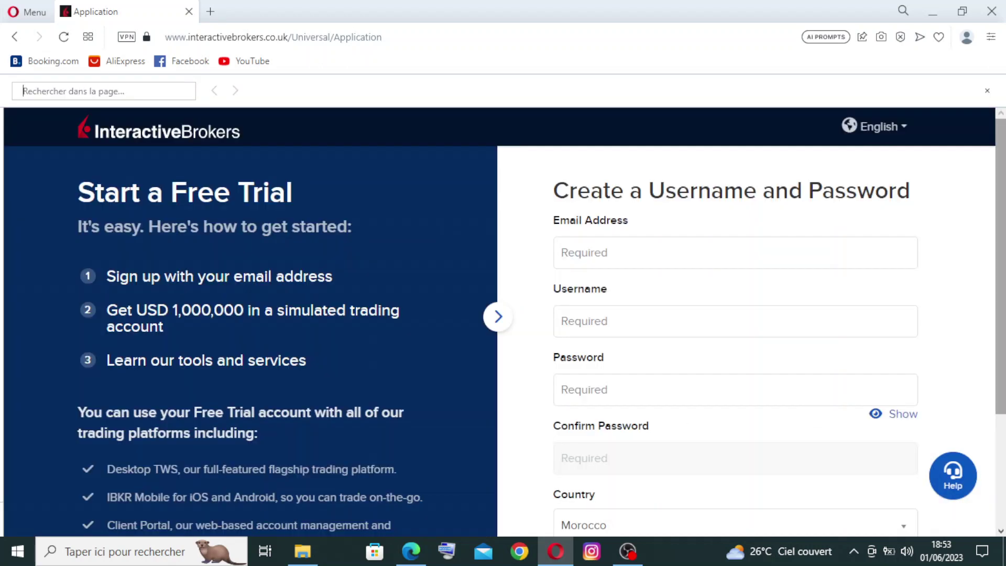
{"action": "scroll", "coordinate": [524, 325], "scroll_direction": "down", "scroll_amount": 3}
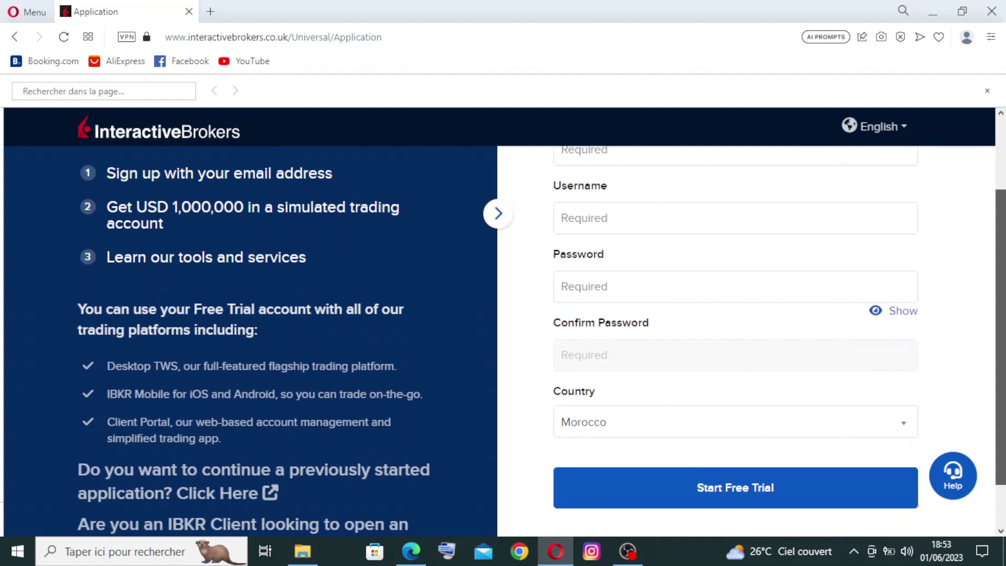
{"action": "scroll", "coordinate": [541, 340], "scroll_direction": "down", "scroll_amount": 1}
{"action": "scroll", "coordinate": [279, 184], "scroll_direction": "up", "scroll_amount": 3}
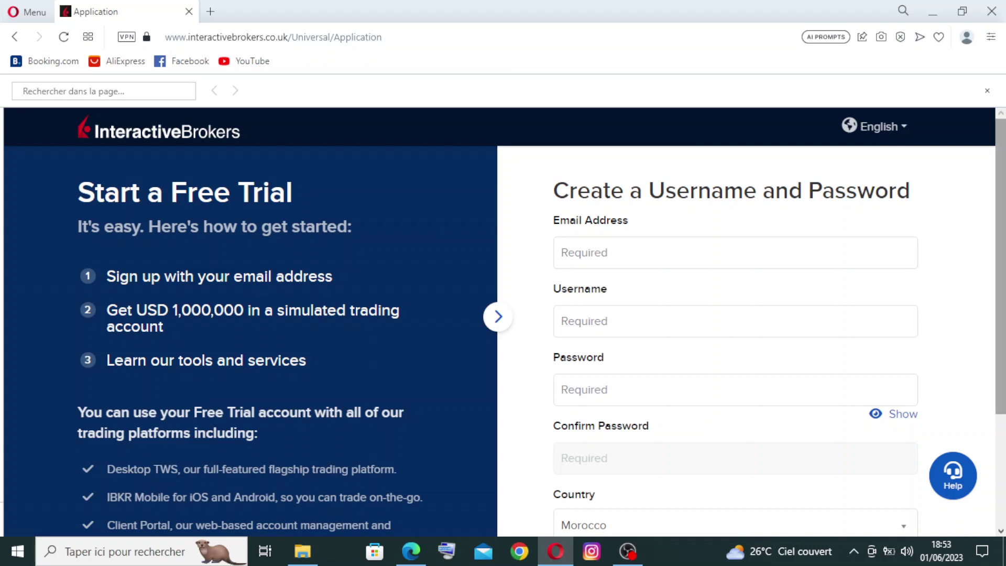
{"action": "scroll", "coordinate": [542, 327], "scroll_direction": "down", "scroll_amount": 1}
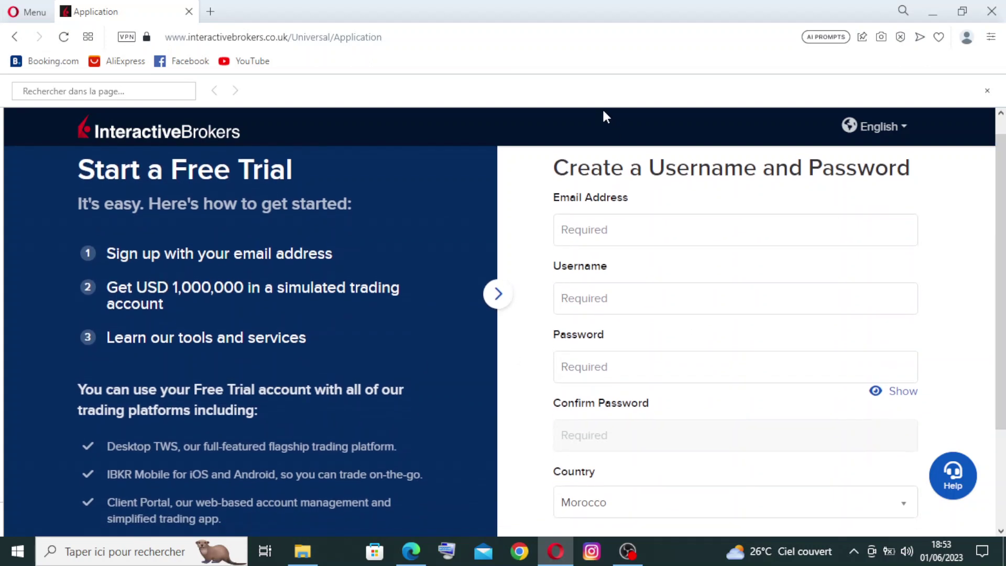
Step: Fill in the saved e-mail address and a lower-case username of at least 9 characters
{"action": "left_click", "coordinate": [615, 224]}
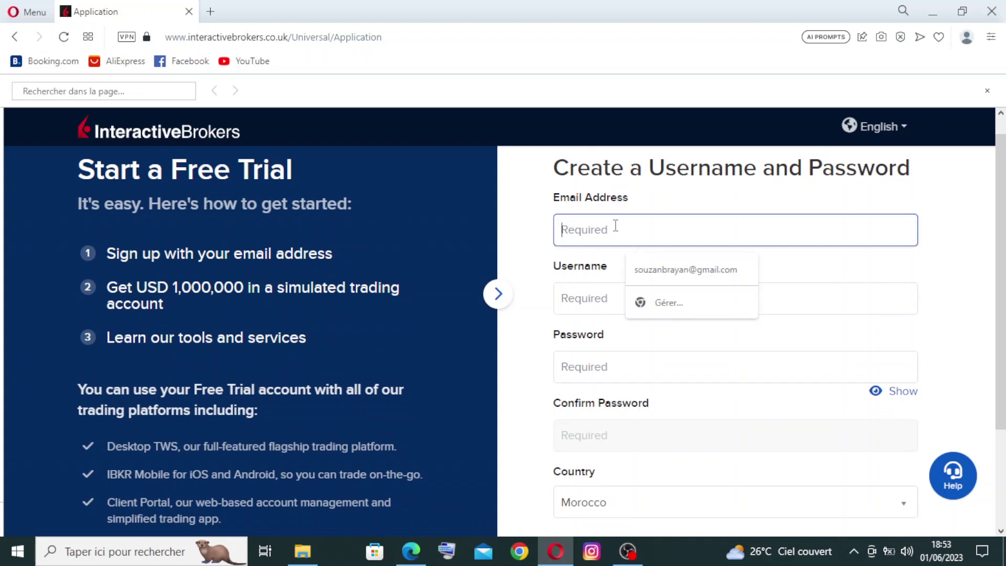
{"action": "left_click", "coordinate": [649, 276]}
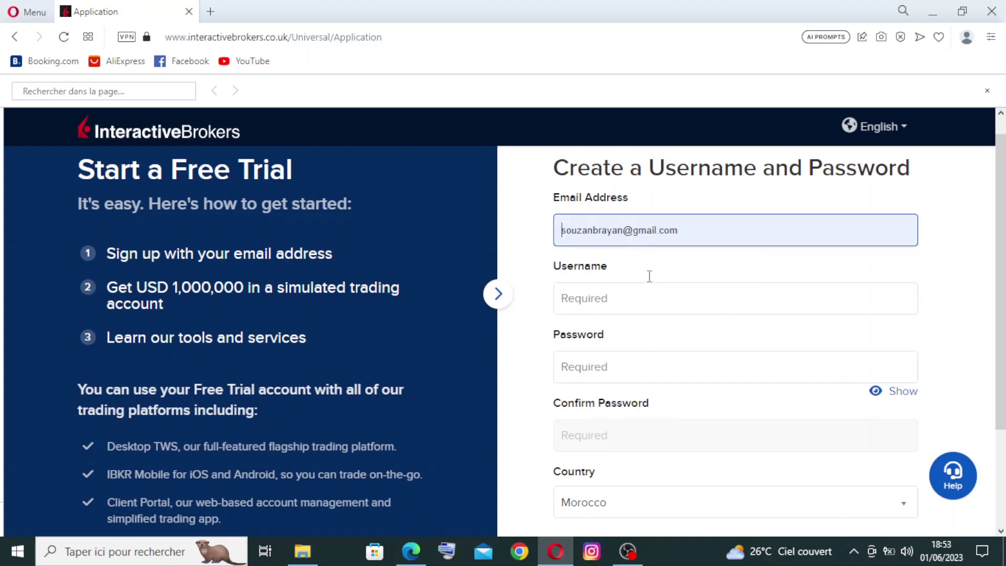
{"action": "left_click", "coordinate": [627, 294]}
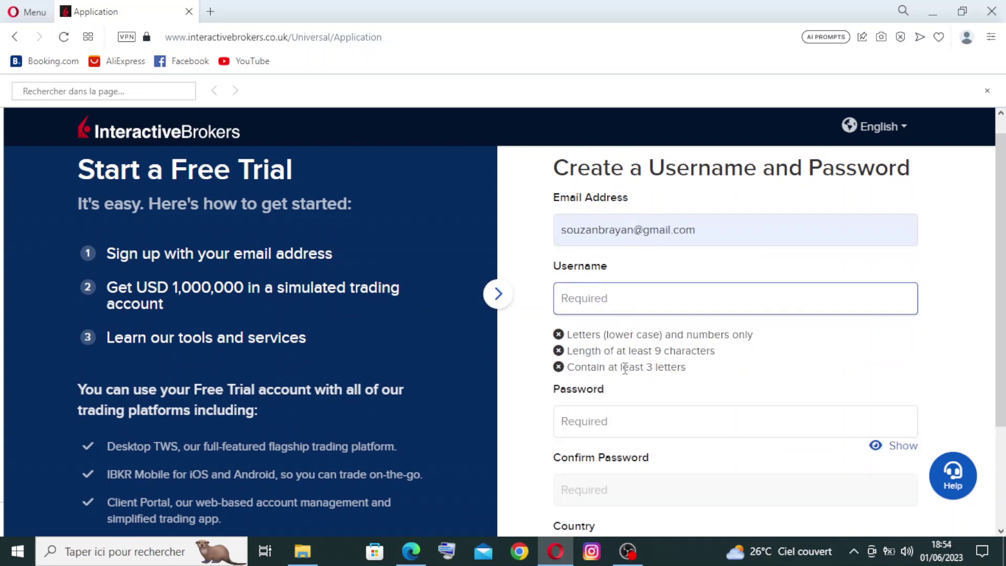
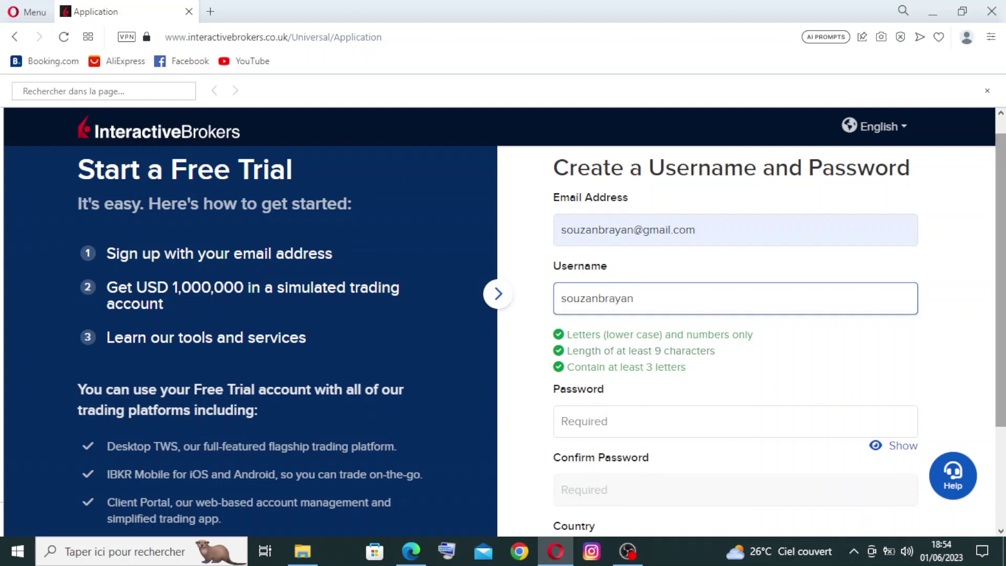
{"action": "scroll", "coordinate": [681, 314], "scroll_direction": "down", "scroll_amount": 1}
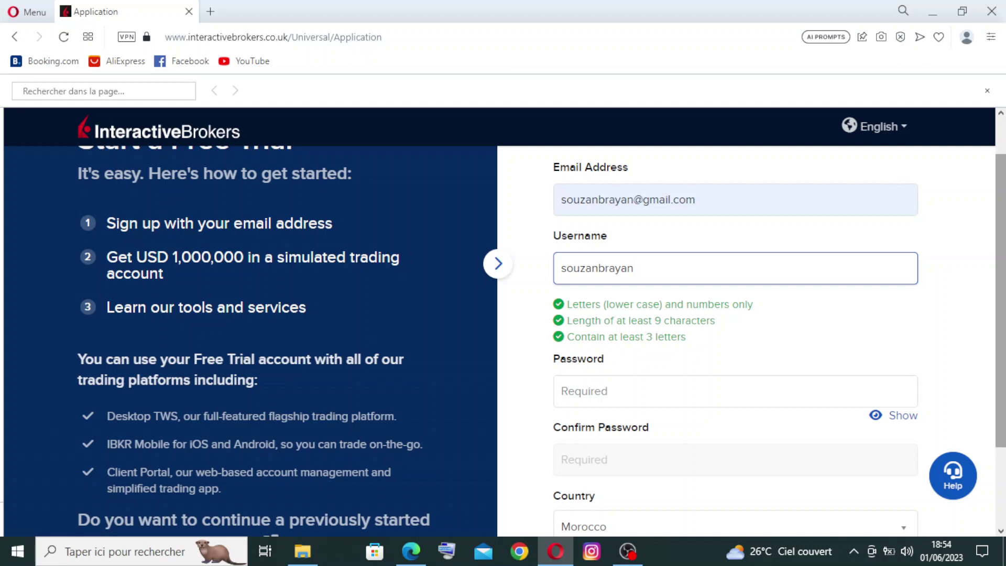
{"action": "scroll", "coordinate": [649, 299], "scroll_direction": "down", "scroll_amount": 1}
Step: Replace the rejected password with a valid one and retype it in Confirm Password
{"action": "key", "text": "Tab"}
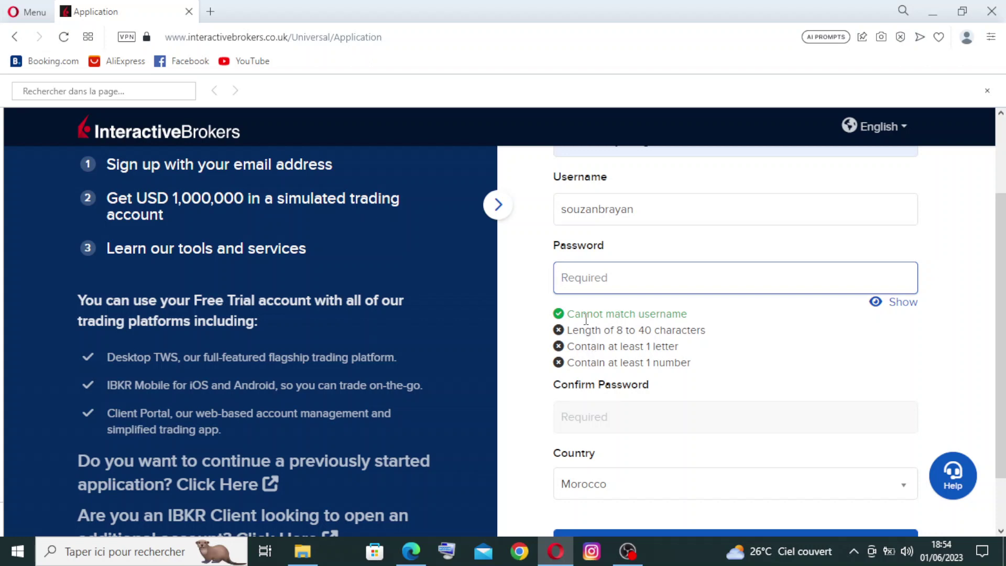
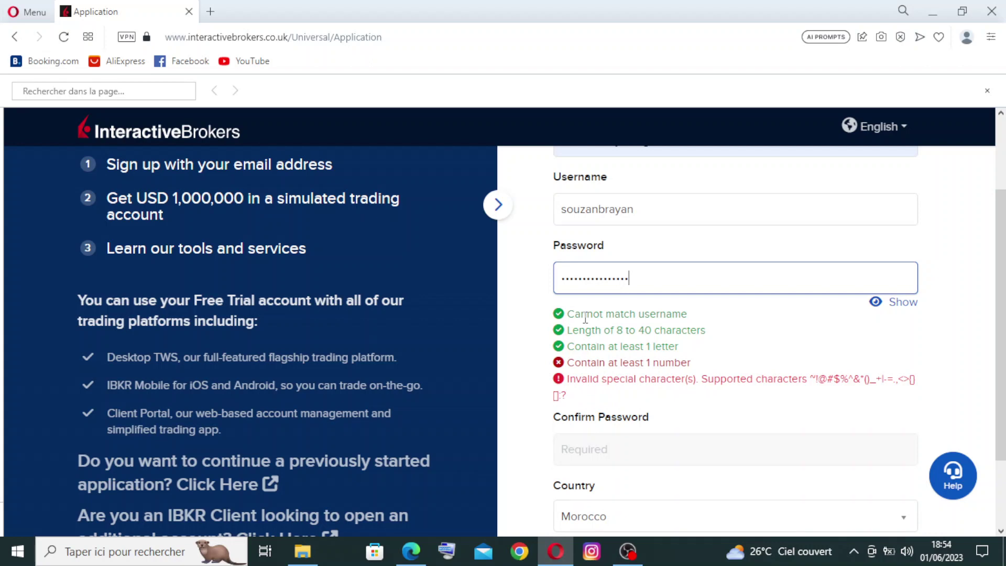
{"action": "key", "text": "ctrl+a"}
{"action": "key", "text": "BackSpace"}
{"action": "key", "text": "ctrl+v"}
{"action": "left_click", "coordinate": [678, 341]}
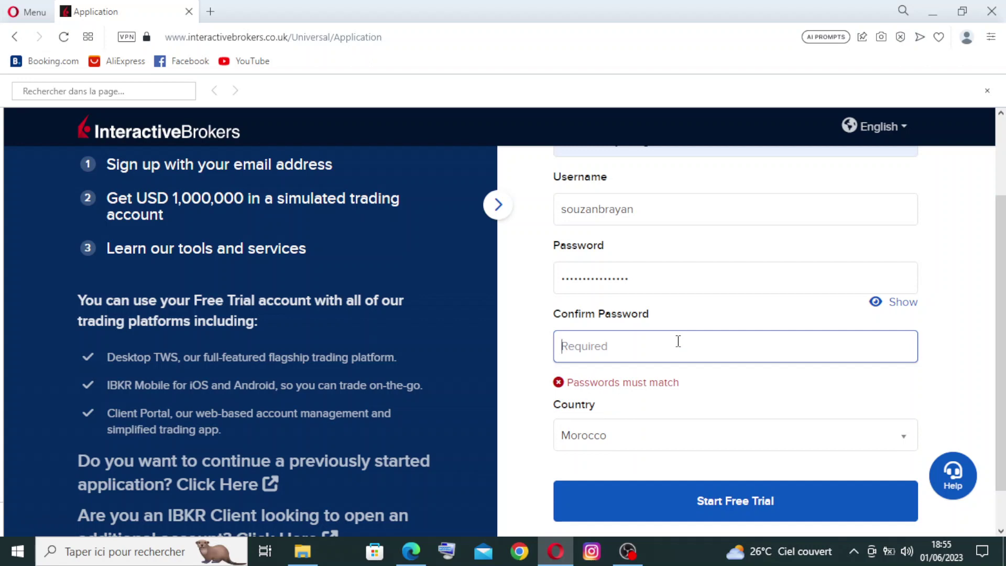
{"action": "type", "text": "••••••••••••••••"}
Step: Select United States instead of Morocco in the Country dropdown
{"action": "scroll", "coordinate": [1000, 341], "scroll_direction": "down", "scroll_amount": 1}
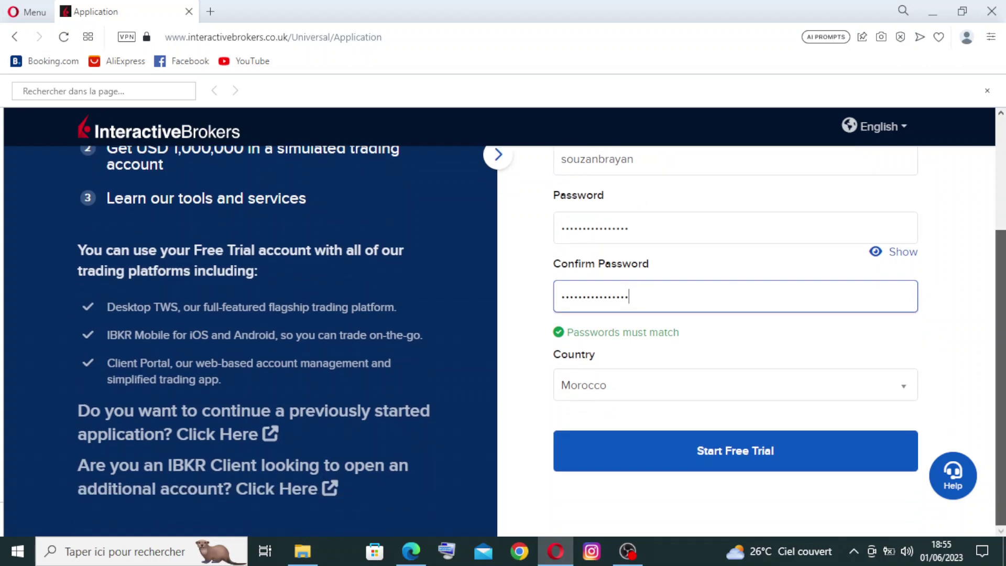
{"action": "left_click", "coordinate": [905, 394]}
{"action": "scroll", "coordinate": [1000, 341], "scroll_direction": "down", "scroll_amount": 1}
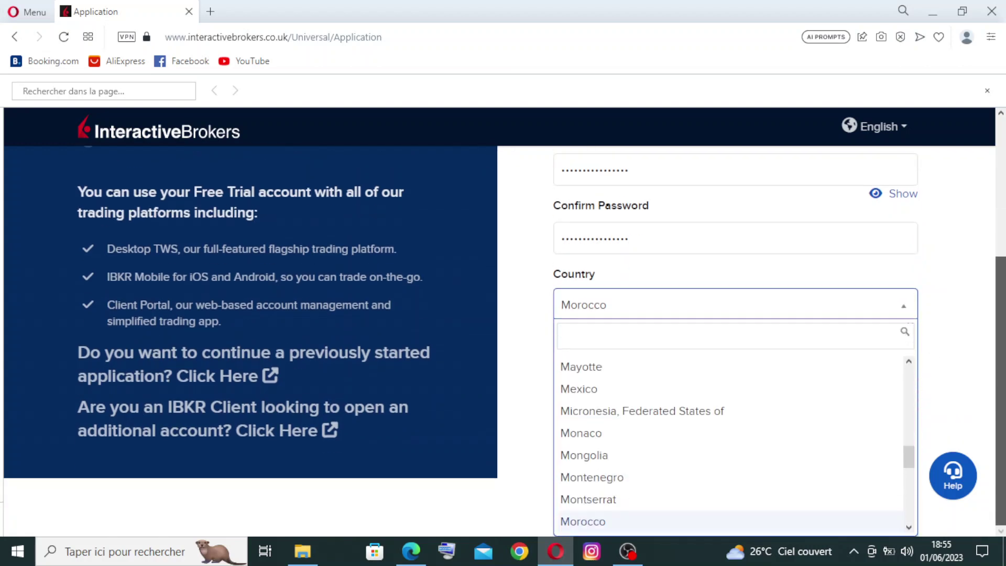
{"action": "left_click_drag", "start_coordinate": [908, 458], "coordinate": [922, 530]}
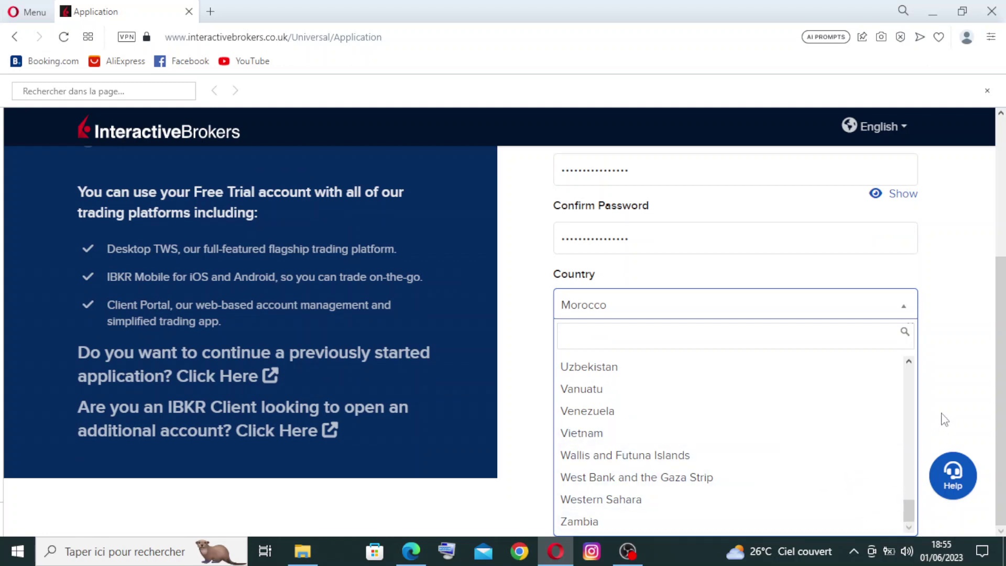
{"action": "left_click", "coordinate": [909, 361]}
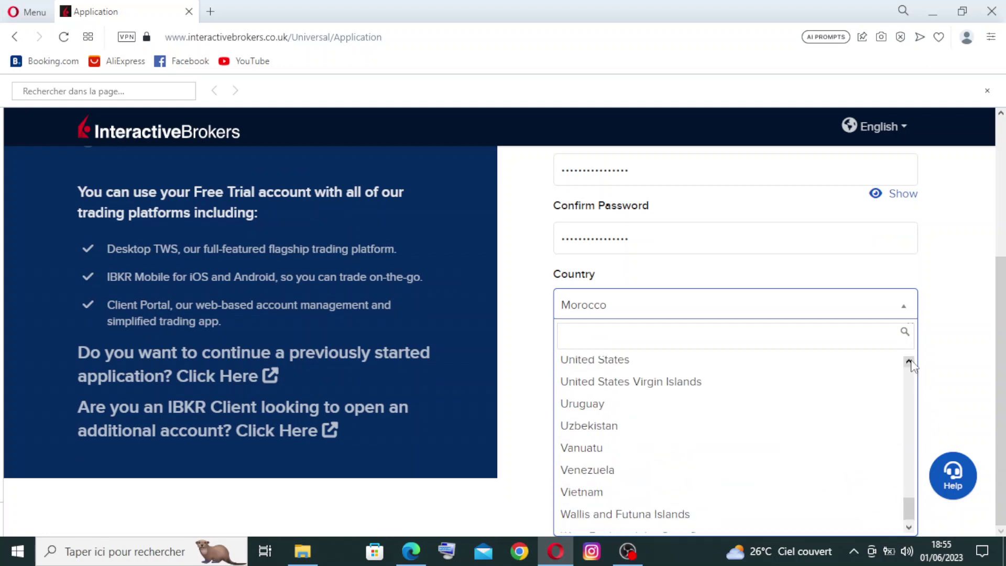
{"action": "left_click", "coordinate": [604, 373]}
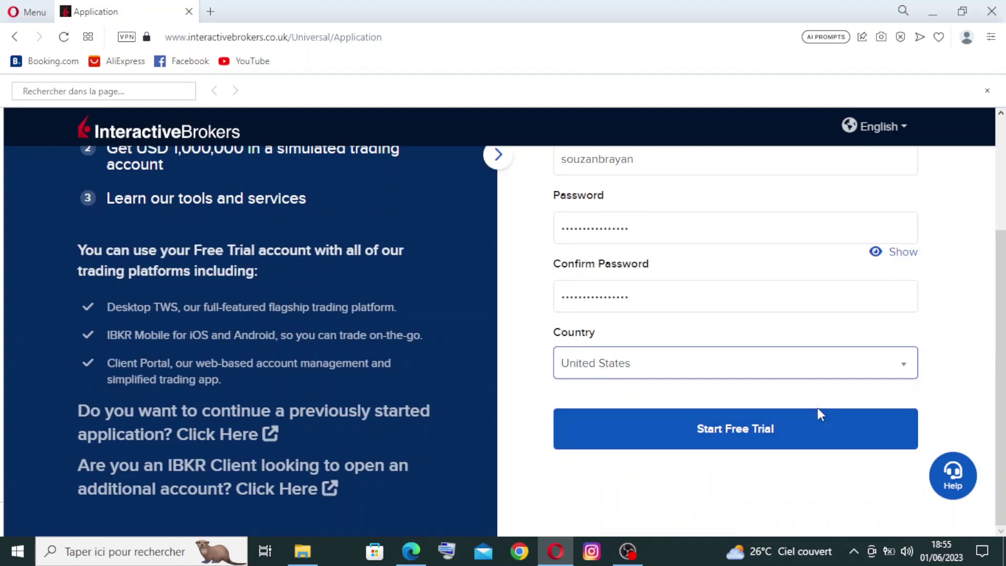
Step: Submit the form with Start Free Trial and accept cookies in the Privacy Preference Center
{"action": "left_click", "coordinate": [734, 431]}
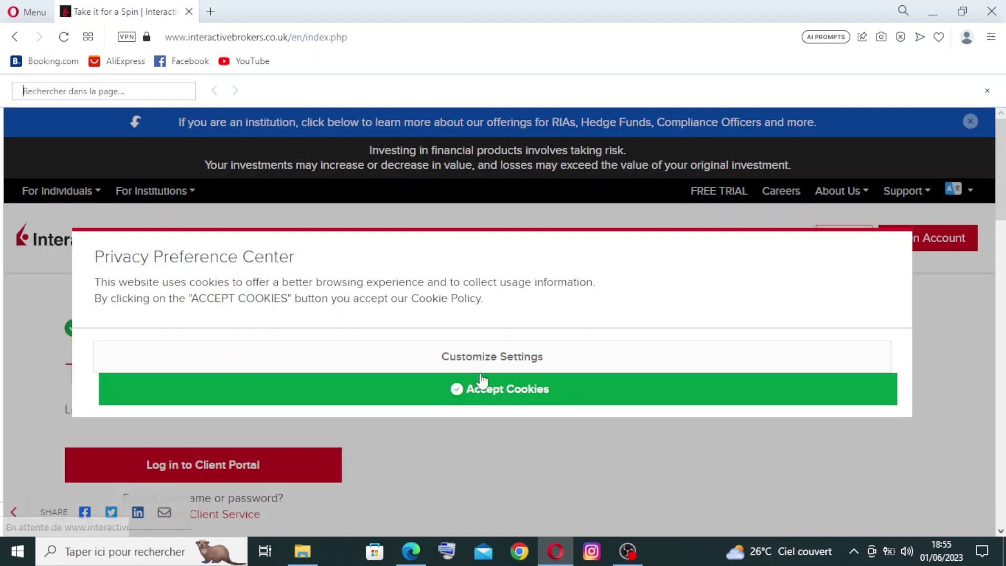
{"action": "left_click", "coordinate": [490, 394]}
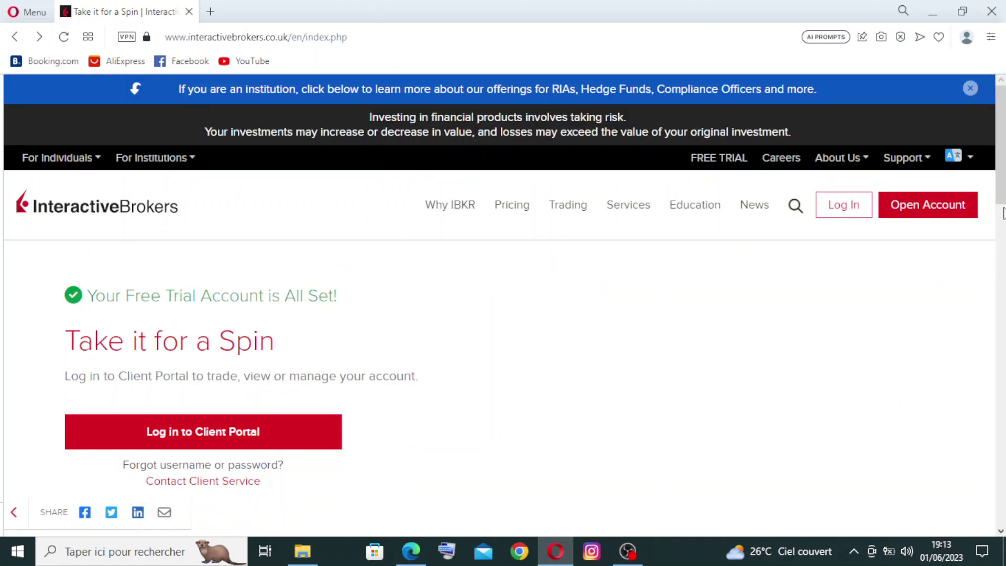
{"action": "mouse_move", "coordinate": [1002, 192]}
{"action": "left_mouse_down"}
{"action": "mouse_move", "coordinate": [1003, 270]}
{"action": "mouse_move", "coordinate": [1002, 208]}
{"action": "left_mouse_up"}
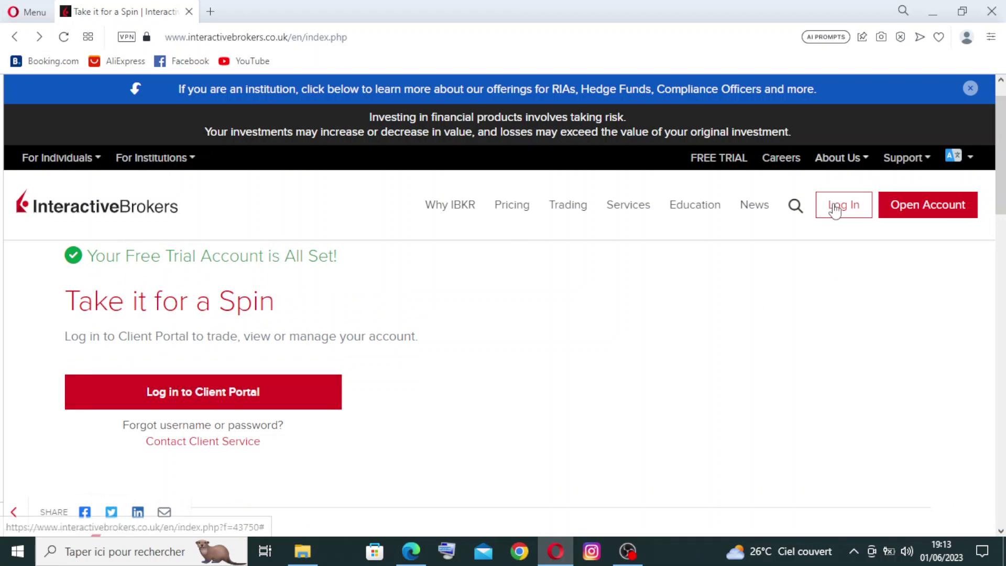
Step: Log in to the Client Portal with the new trial username and password
{"action": "left_click", "coordinate": [167, 402]}
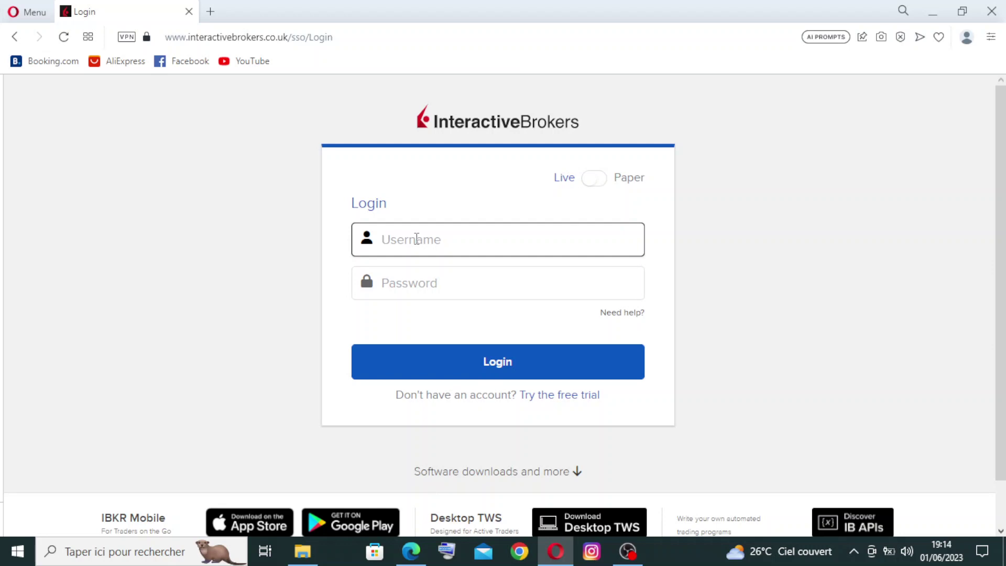
{"action": "type", "text": "so"}
{"action": "key", "text": "BackSpace"}
{"action": "type", "text": "s"}
{"action": "key", "text": "BackSpace"}
{"action": "left_click", "coordinate": [469, 286]}
{"action": "type", "text": "••••••"}
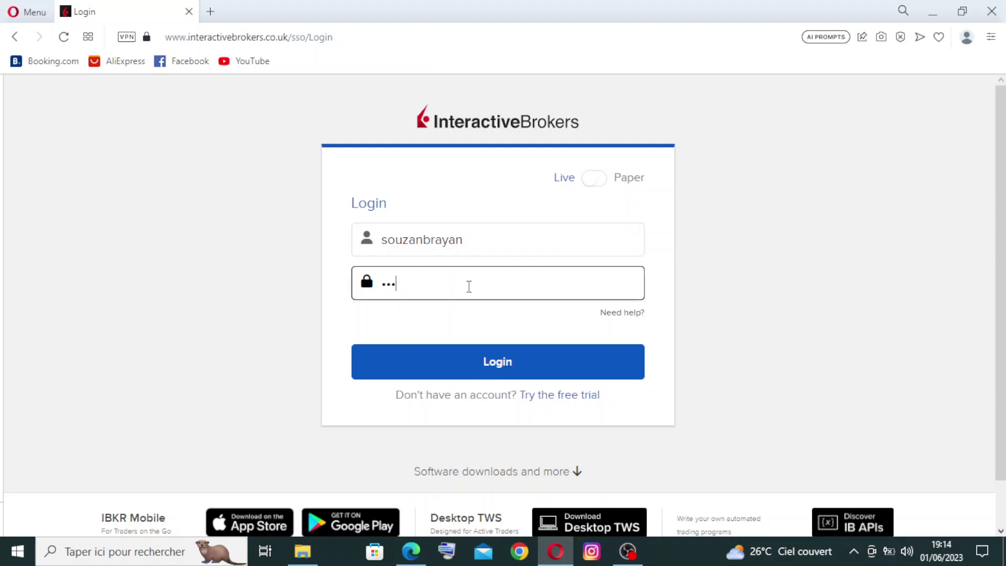
{"action": "type", "text": "••••••••••"}
{"action": "left_click", "coordinate": [521, 361]}
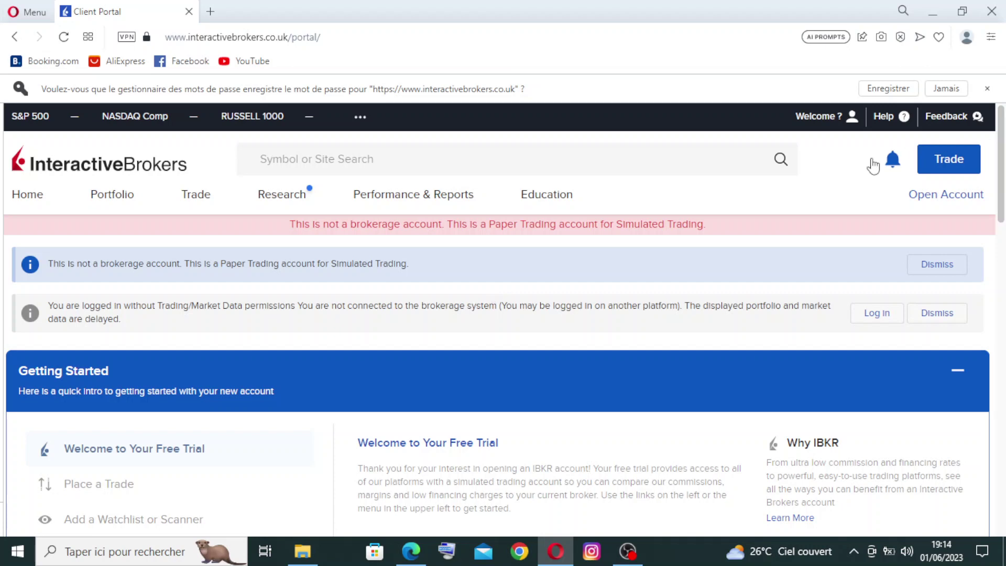
Step: Open the browser's find bar with Ctrl+F, dismissing the save-password prompt
{"action": "key", "text": "ctrl+f"}
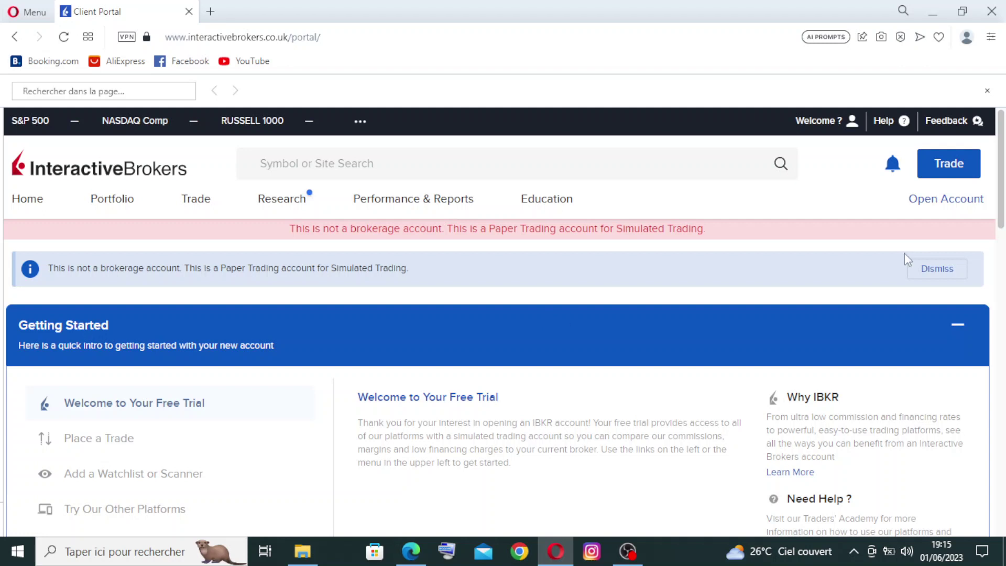
{"action": "scroll", "coordinate": [999, 235], "scroll_direction": "down", "scroll_amount": 4}
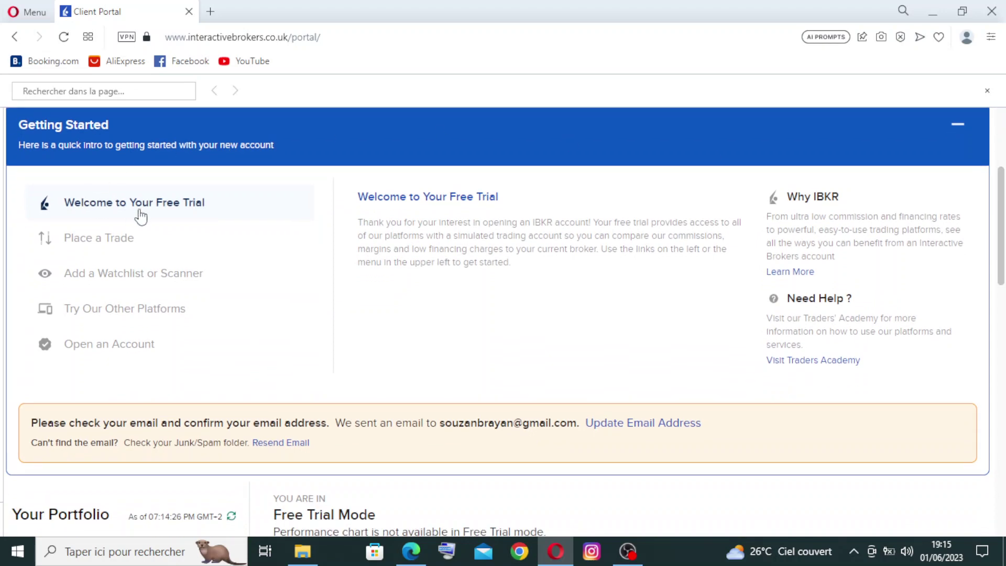
{"action": "scroll", "coordinate": [841, 239], "scroll_direction": "down", "scroll_amount": 5}
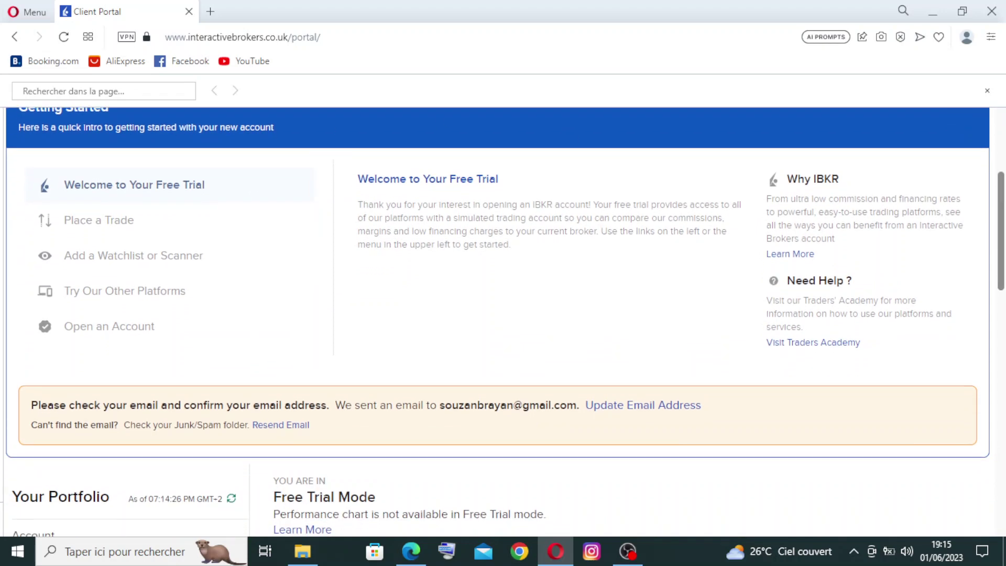
{"action": "scroll", "coordinate": [503, 322], "scroll_direction": "down", "scroll_amount": 2}
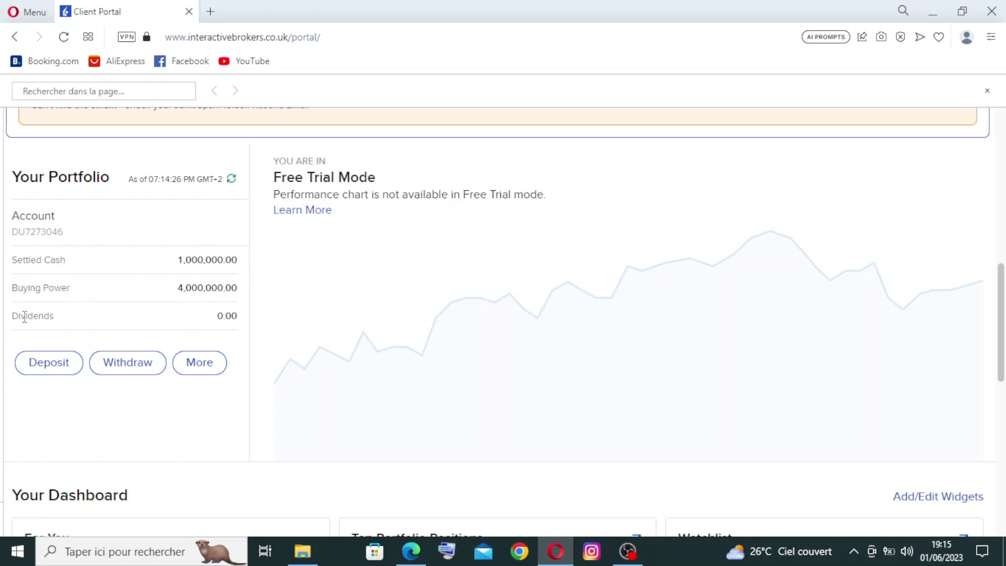
{"action": "left_click_drag", "start_coordinate": [1003, 327], "coordinate": [1004, 329]}
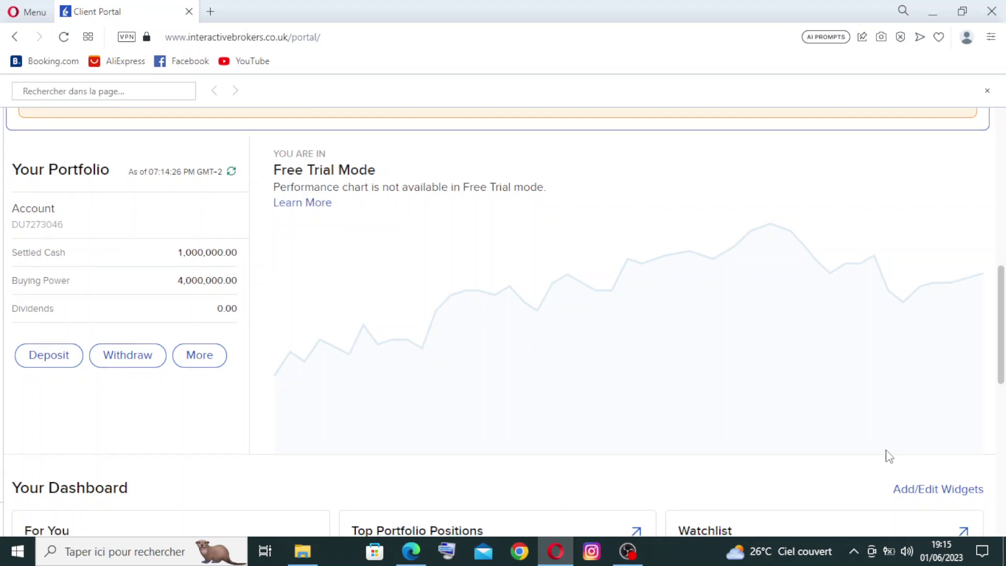
{"action": "scroll", "coordinate": [1001, 325], "scroll_direction": "down", "scroll_amount": 3}
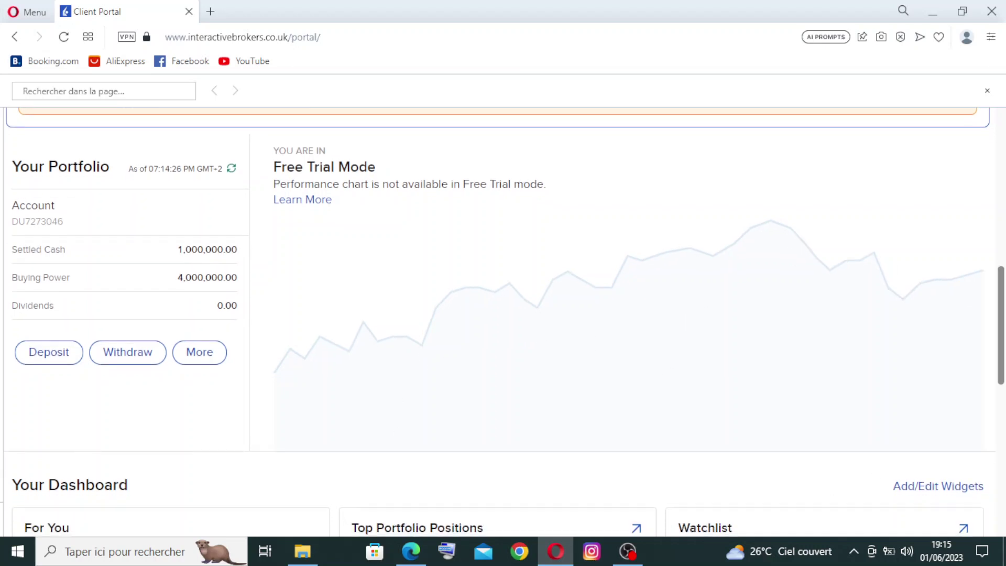
{"action": "scroll", "coordinate": [1001, 325], "scroll_direction": "down", "scroll_amount": 8}
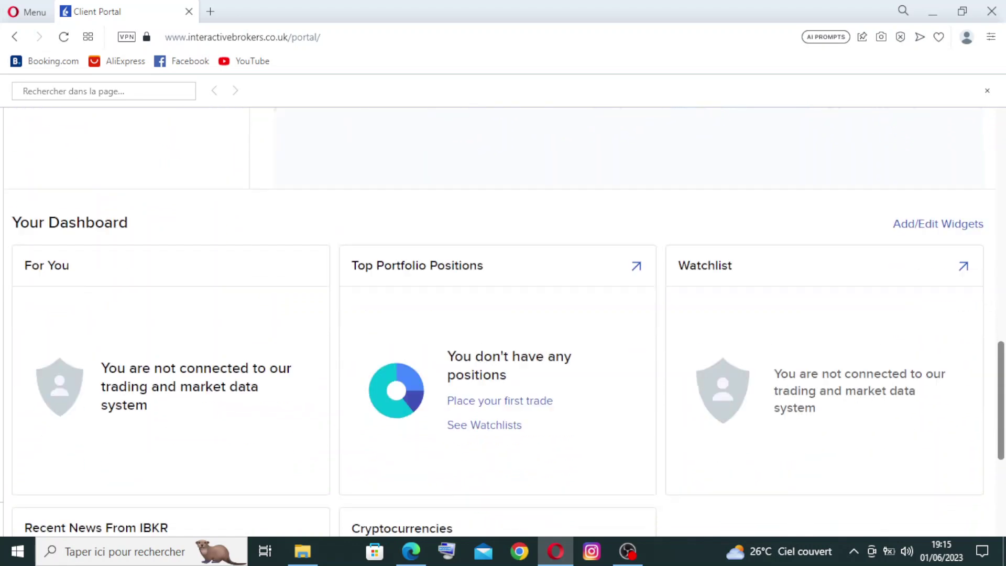
{"action": "left_click_drag", "start_coordinate": [1002, 526], "coordinate": [1004, 225]}
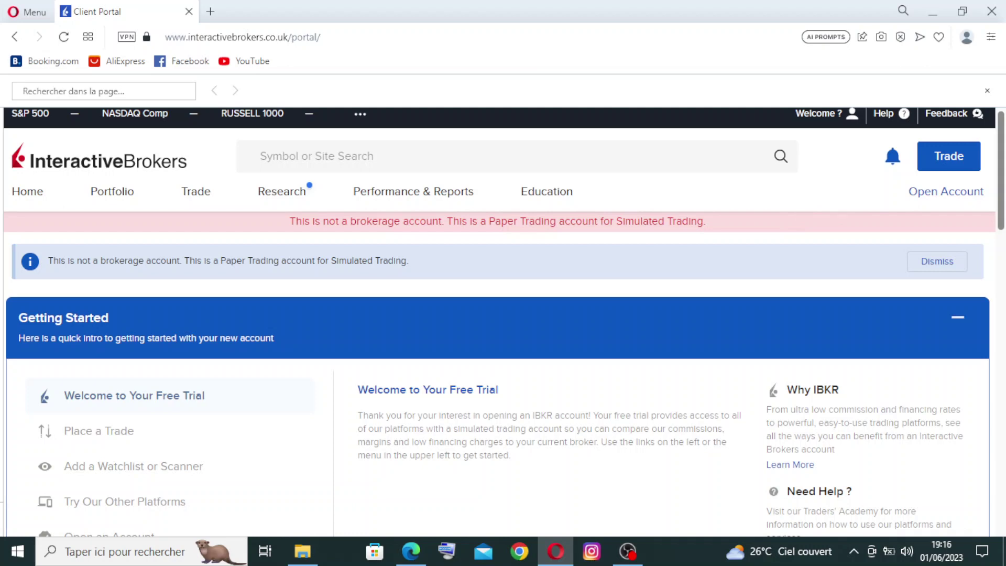
{"action": "scroll", "coordinate": [503, 322], "scroll_direction": "down", "scroll_amount": 3}
{"action": "scroll", "coordinate": [503, 322], "scroll_direction": "down", "scroll_amount": 1}
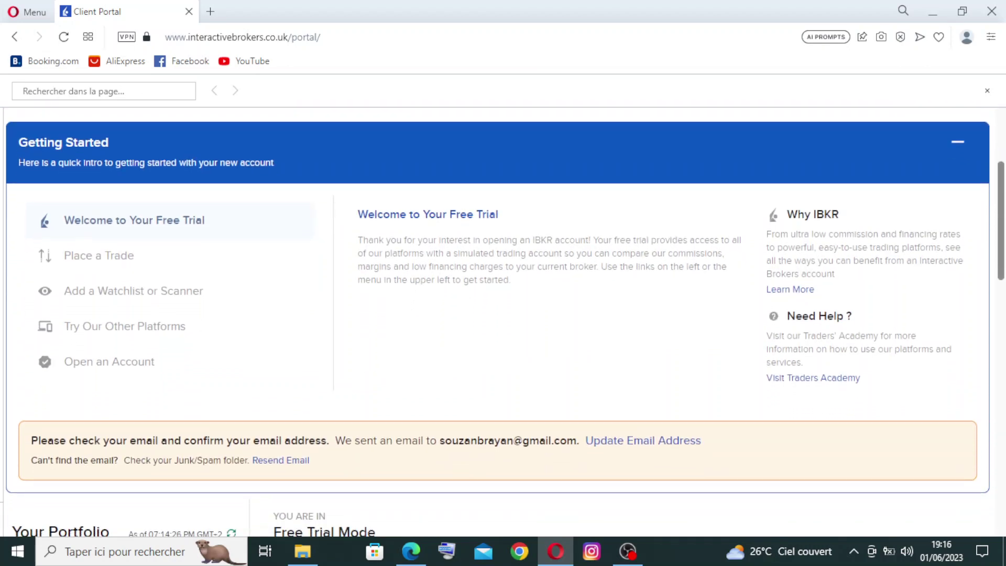
{"action": "scroll", "coordinate": [503, 322], "scroll_direction": "down", "scroll_amount": 1}
{"action": "scroll", "coordinate": [503, 322], "scroll_direction": "up", "scroll_amount": 1}
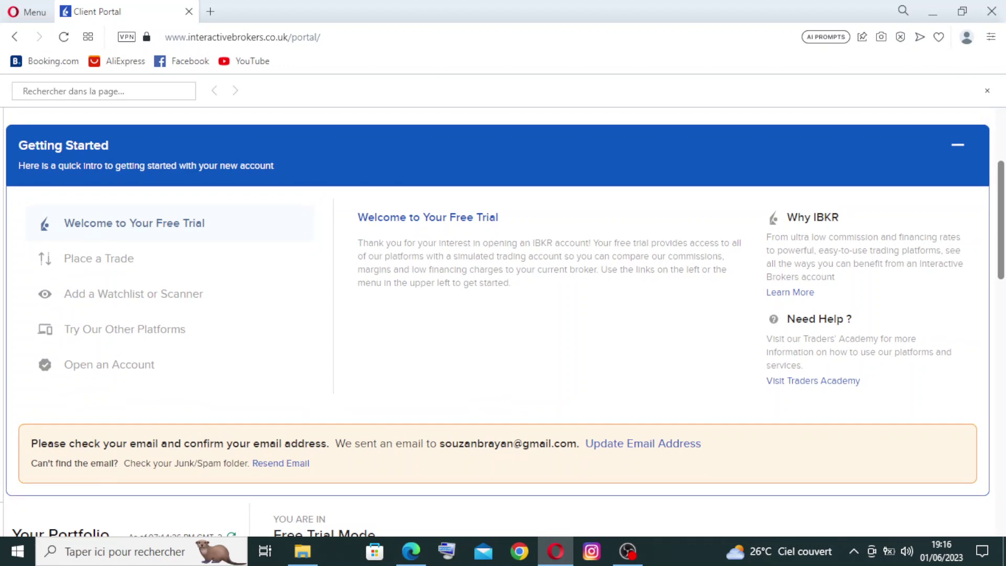
{"action": "scroll", "coordinate": [503, 322], "scroll_direction": "down", "scroll_amount": 2}
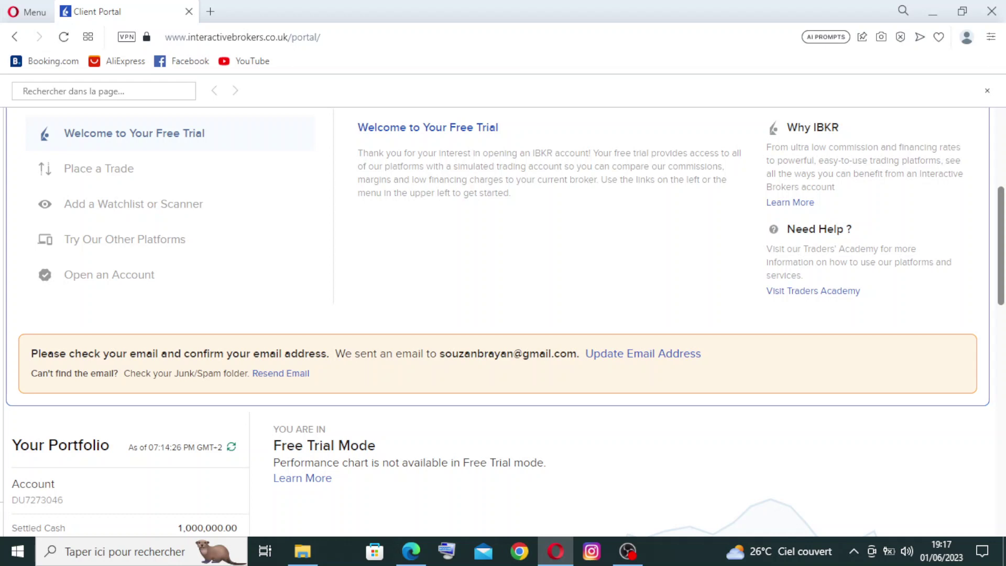
{"action": "scroll", "coordinate": [503, 314], "scroll_direction": "down", "scroll_amount": 2}
{"action": "scroll", "coordinate": [503, 315], "scroll_direction": "down", "scroll_amount": 1}
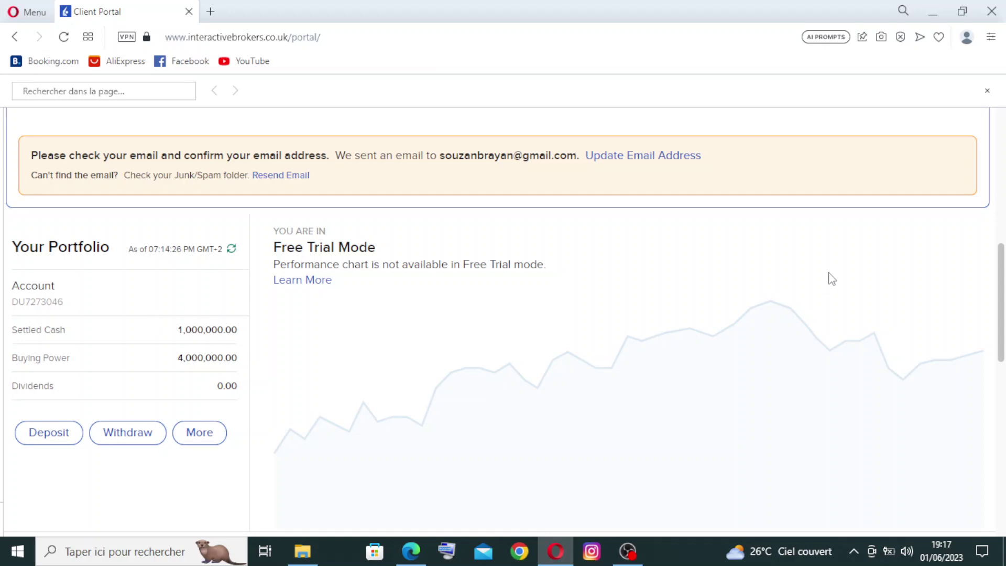
{"action": "left_click_drag", "start_coordinate": [1001, 303], "coordinate": [1001, 192]}
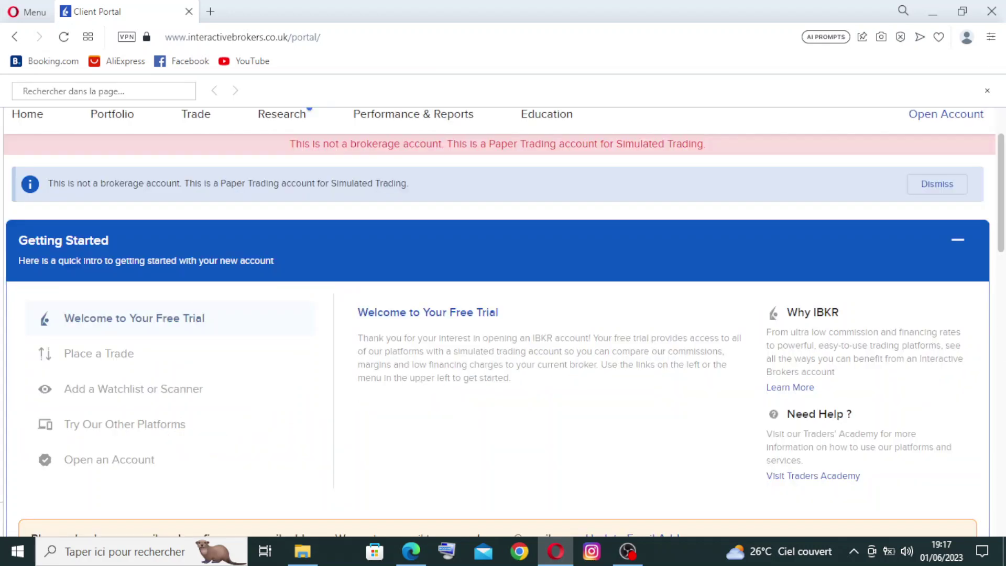
{"action": "scroll", "coordinate": [503, 315], "scroll_direction": "down", "scroll_amount": 3}
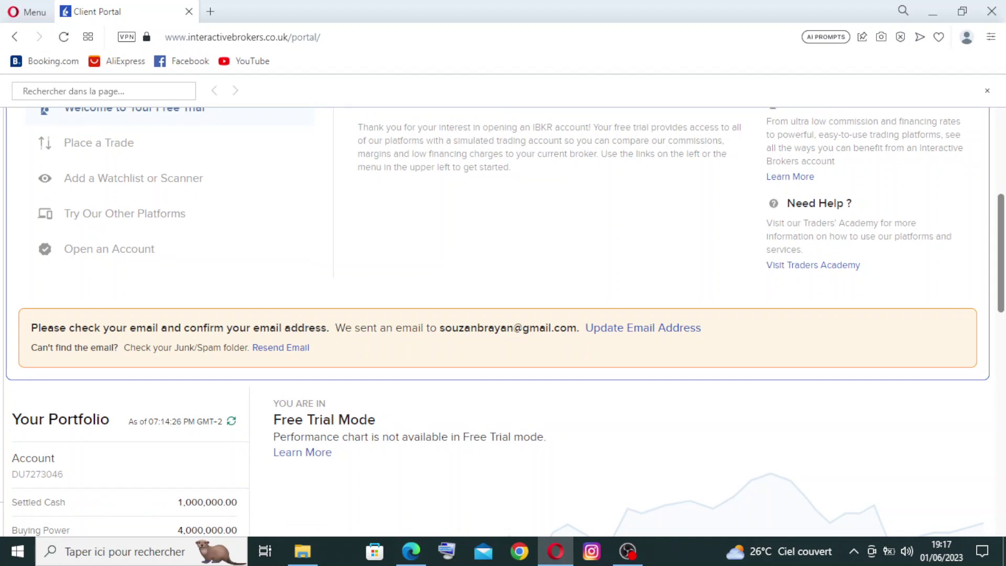
{"action": "scroll", "coordinate": [110, 137], "scroll_direction": "up", "scroll_amount": 6}
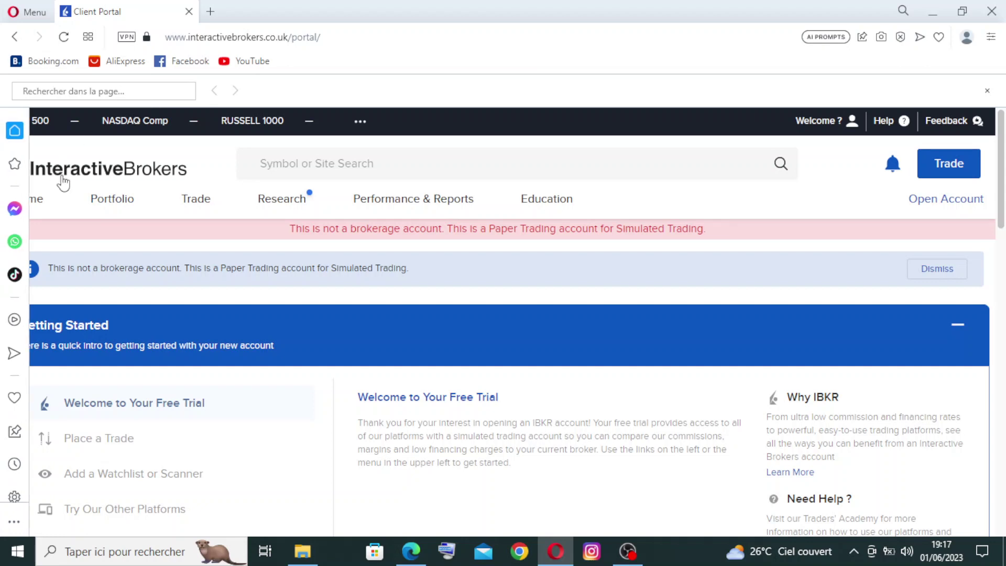
{"action": "left_click", "coordinate": [112, 205]}
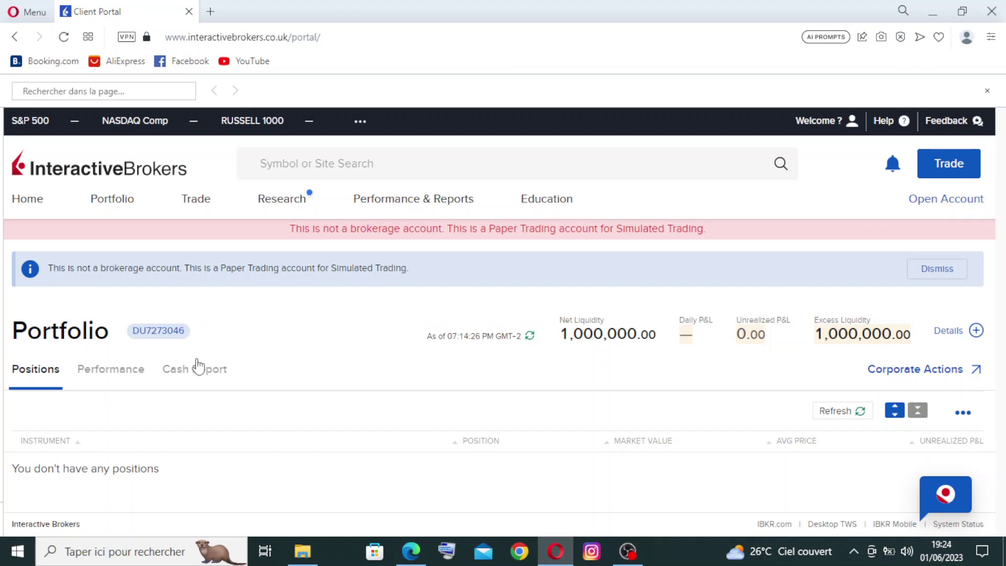
{"action": "left_click", "coordinate": [122, 376]}
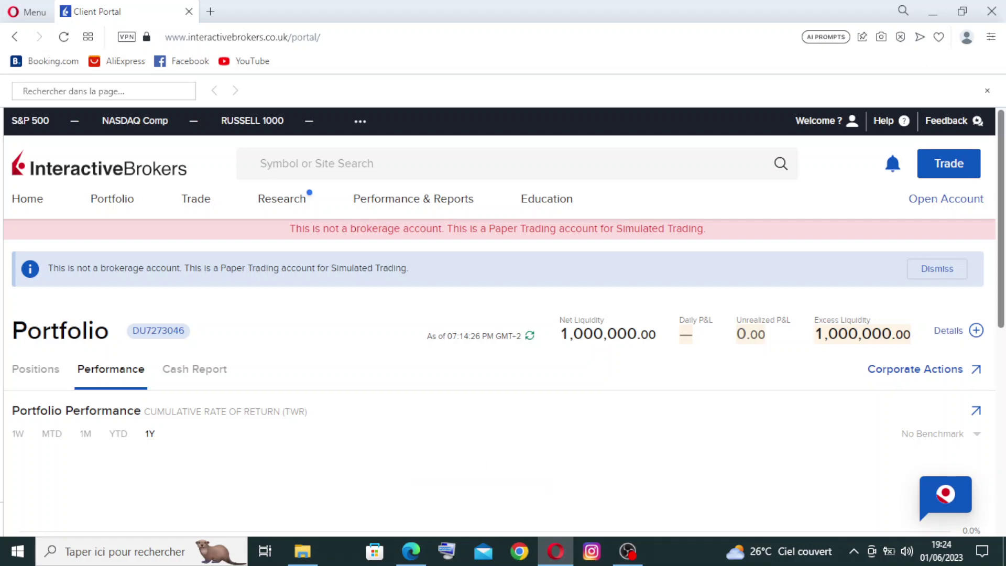
{"action": "scroll", "coordinate": [503, 320], "scroll_direction": "down", "scroll_amount": 8}
{"action": "scroll", "coordinate": [503, 320], "scroll_direction": "up", "scroll_amount": 10}
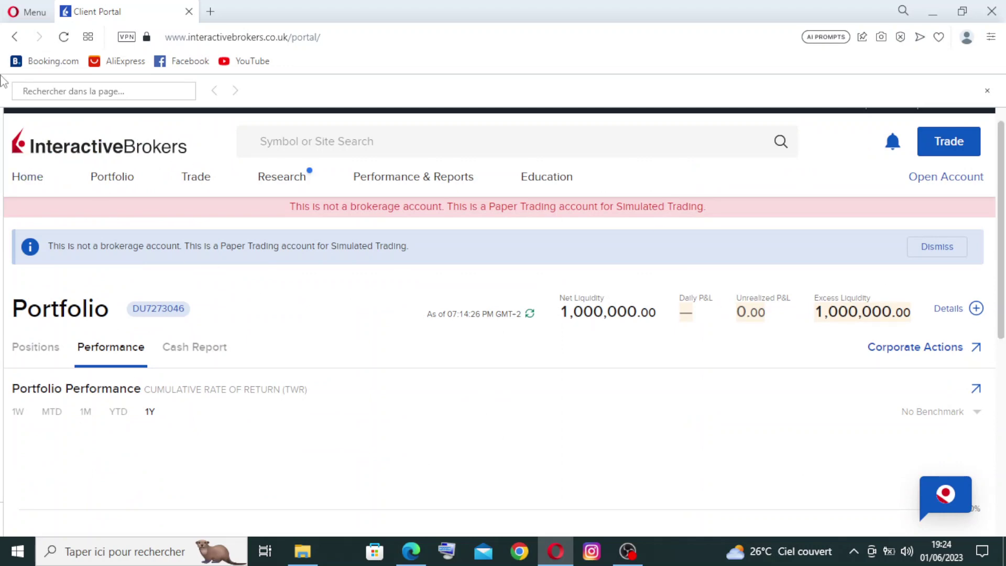
{"action": "left_click", "coordinate": [26, 181]}
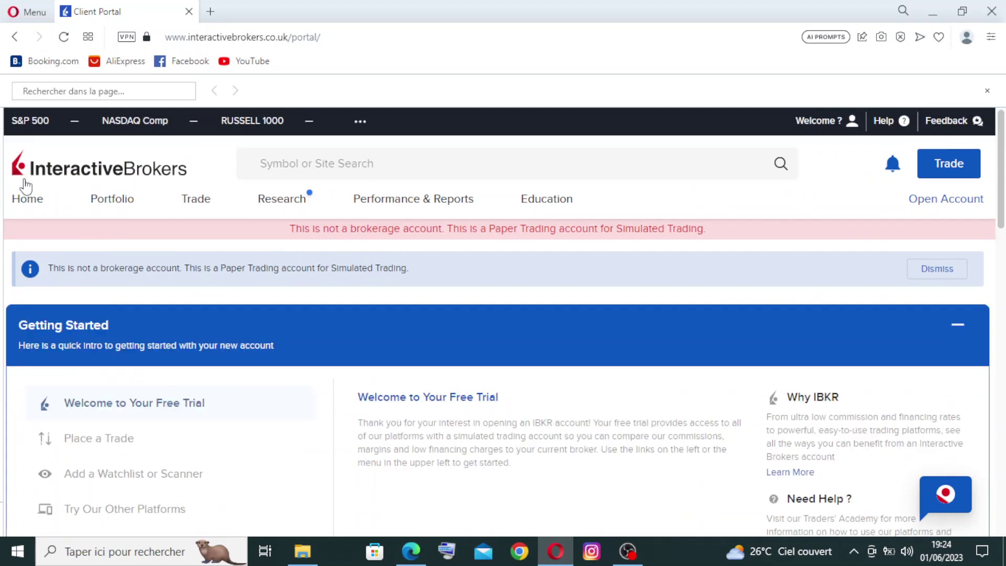